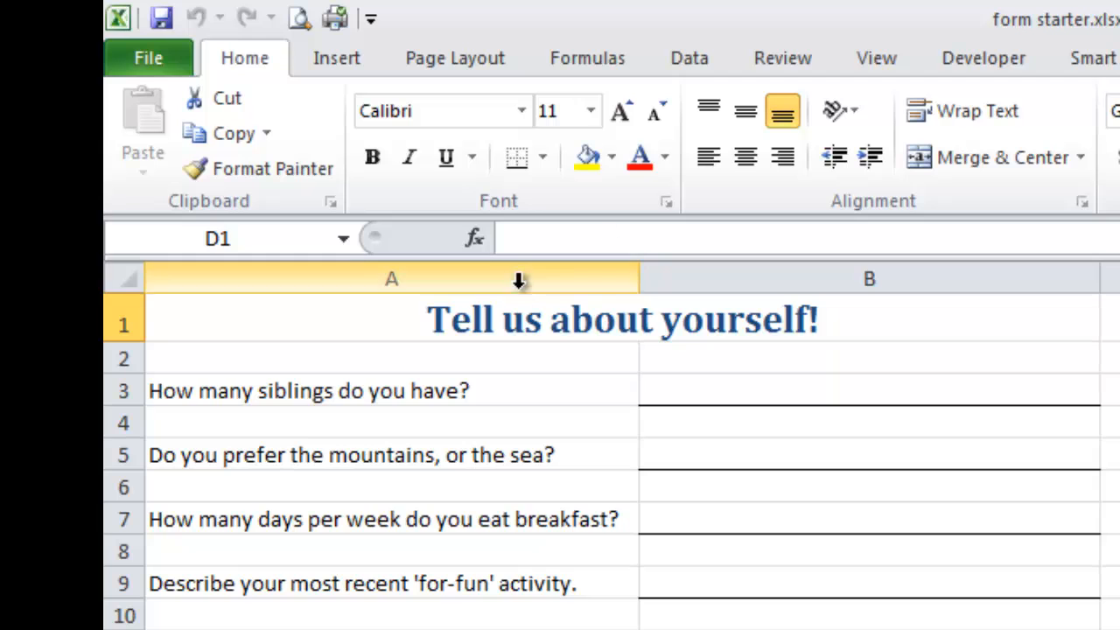
click(630, 271)
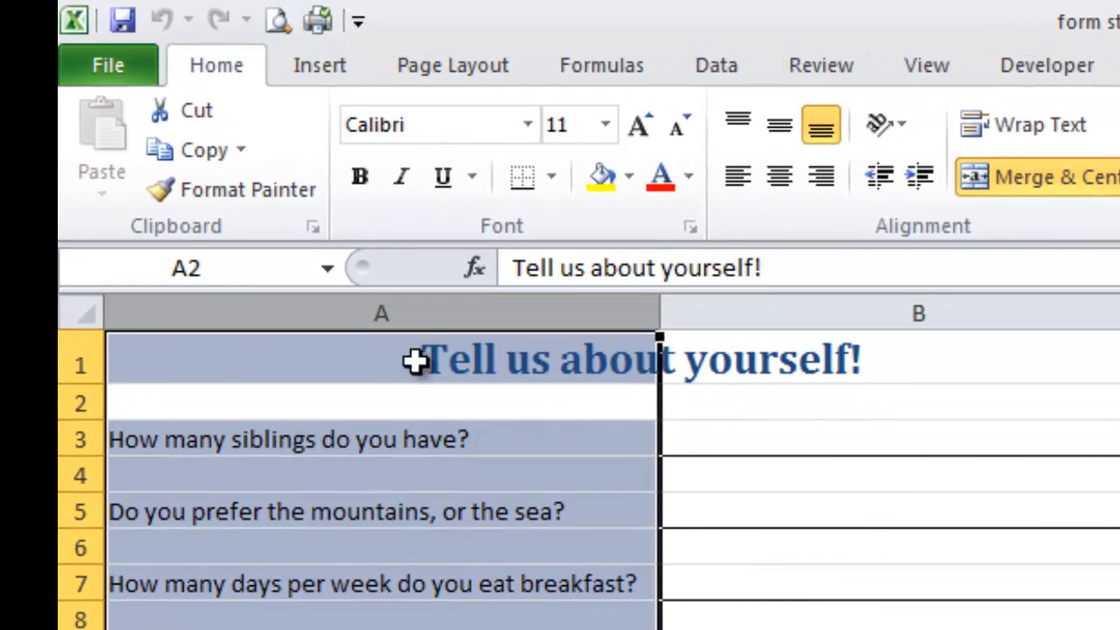
click(1119, 402)
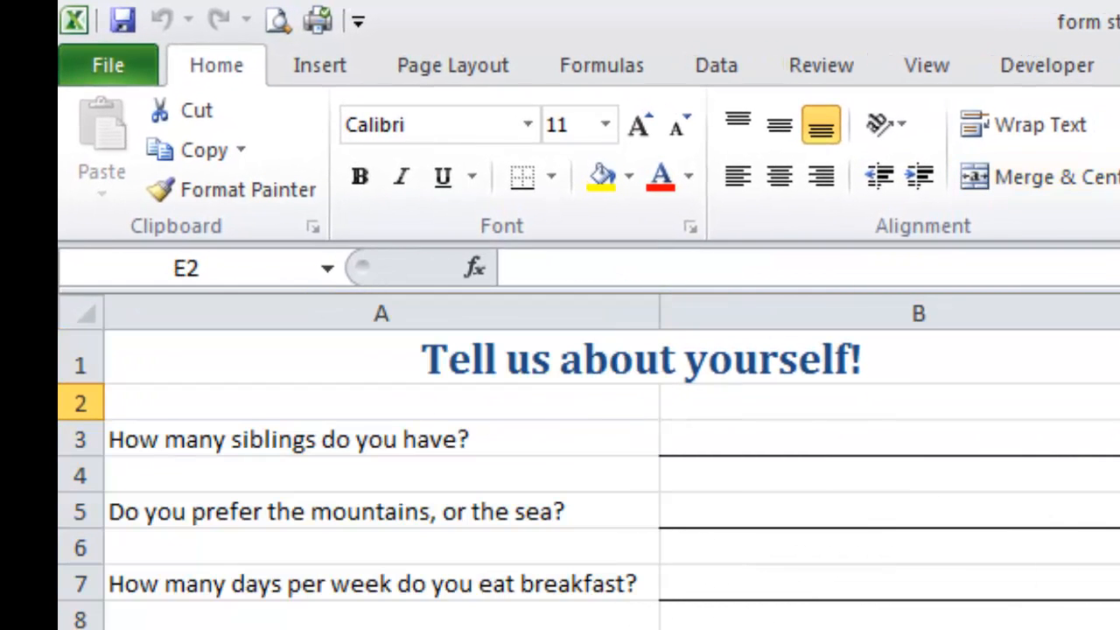
- Leave the worksheet, switch to Adobe Acrobat X Pro, and create a PDF from the form starter file on the shares (O:) drive
click(109, 64)
click(251, 73)
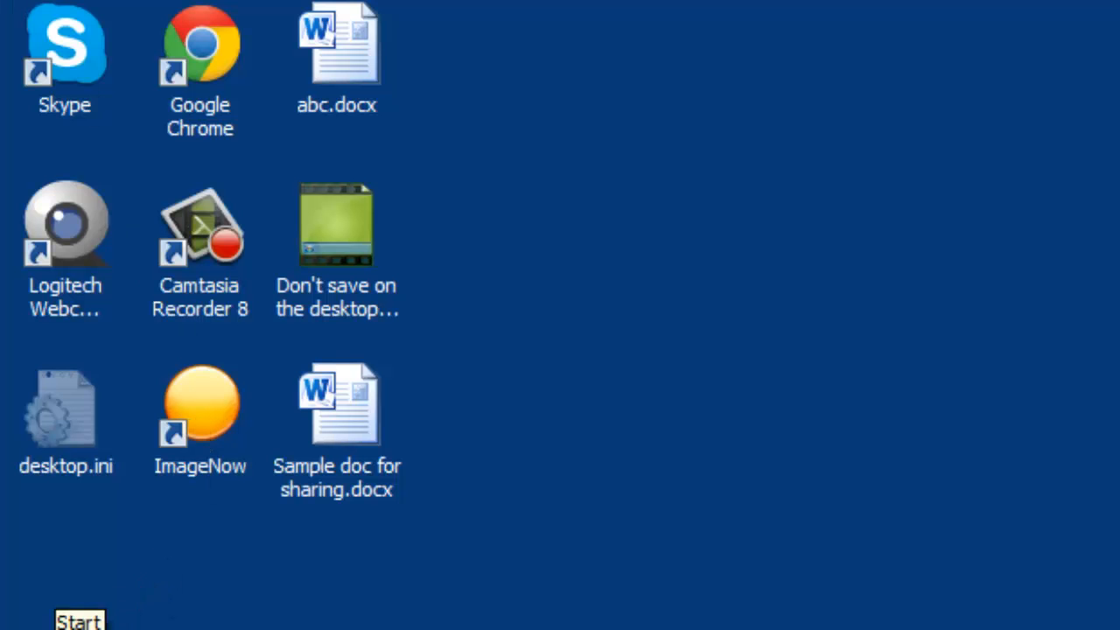
click(77, 615)
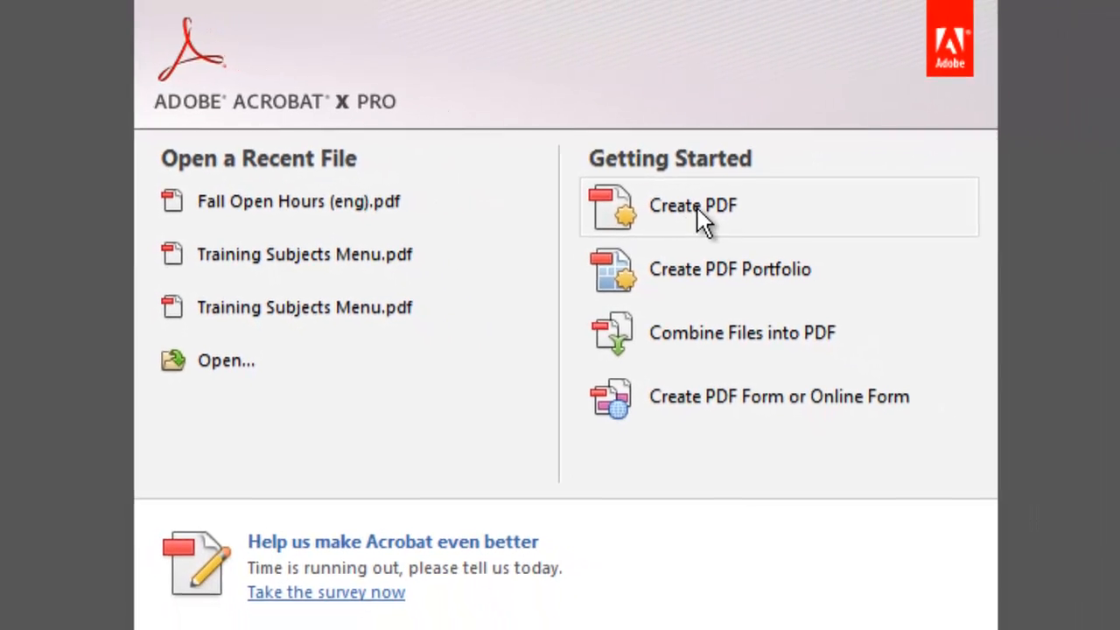
click(704, 218)
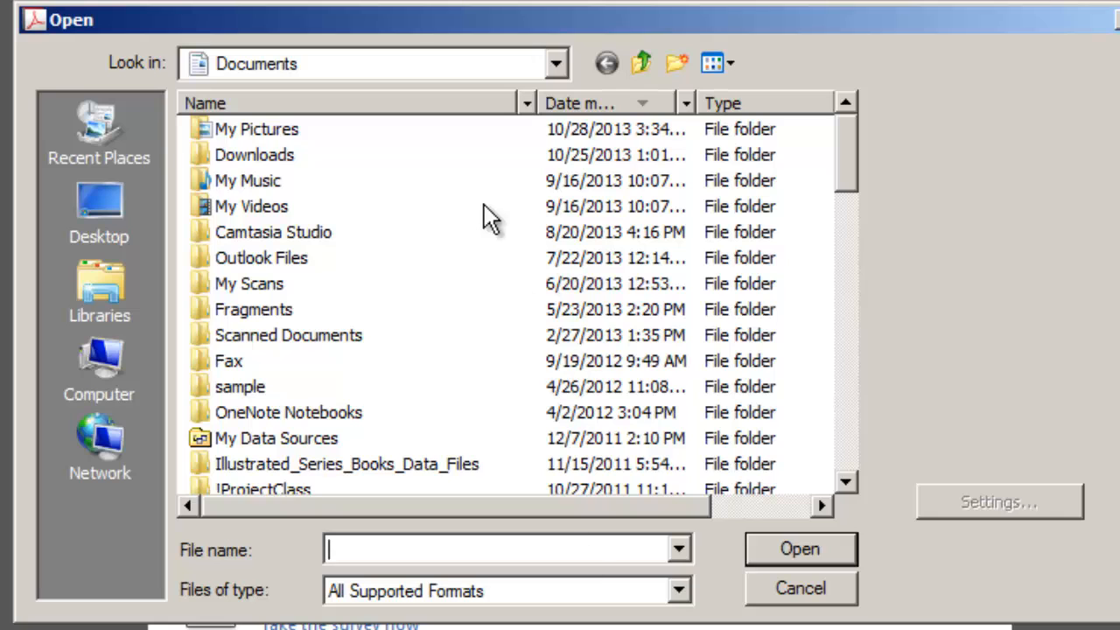
click(557, 64)
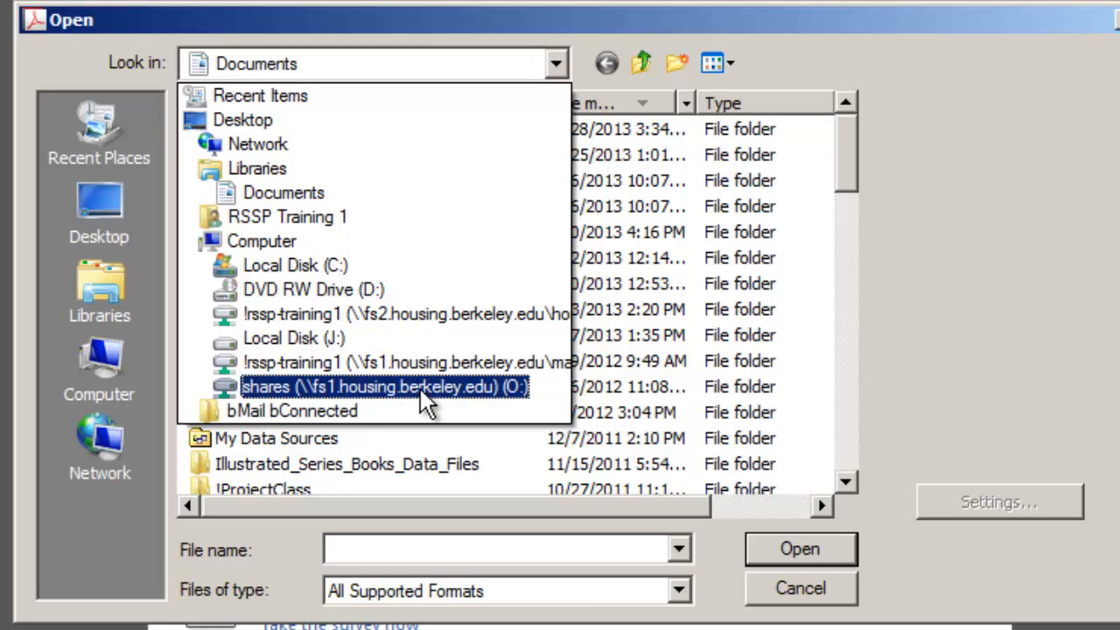
click(426, 401)
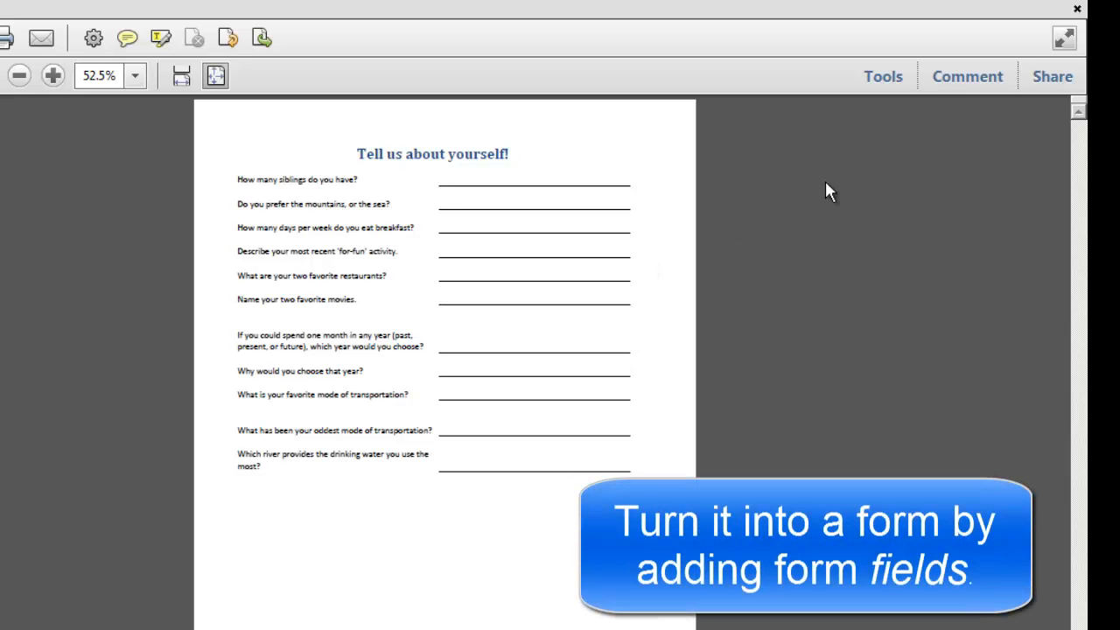
- Create a PDF form from the existing current document, agreeing to save the changes first
click(902, 76)
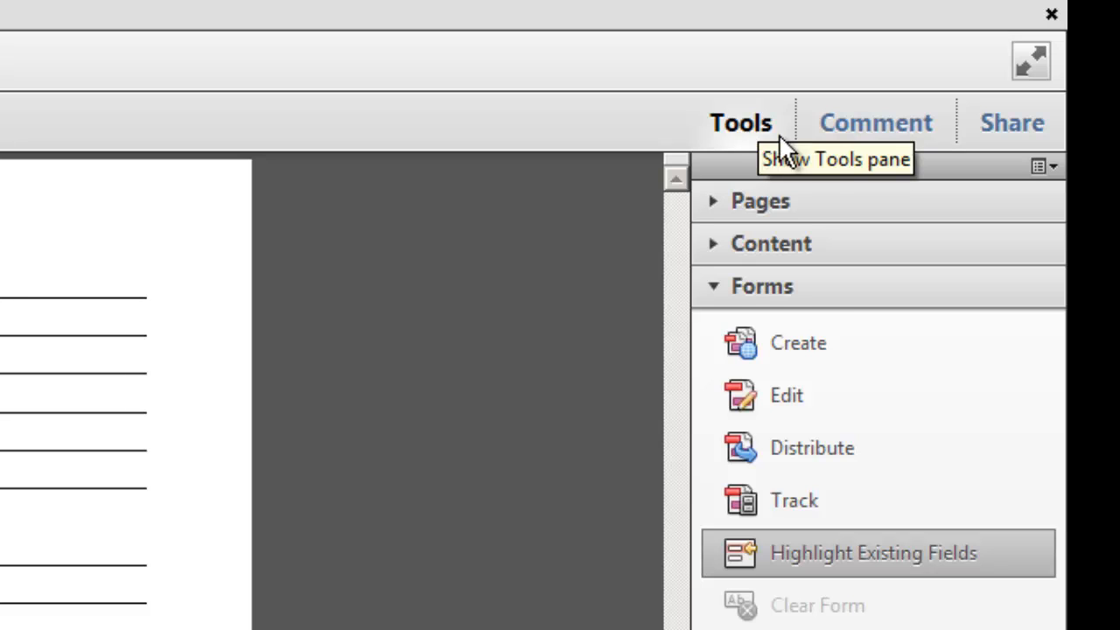
click(827, 341)
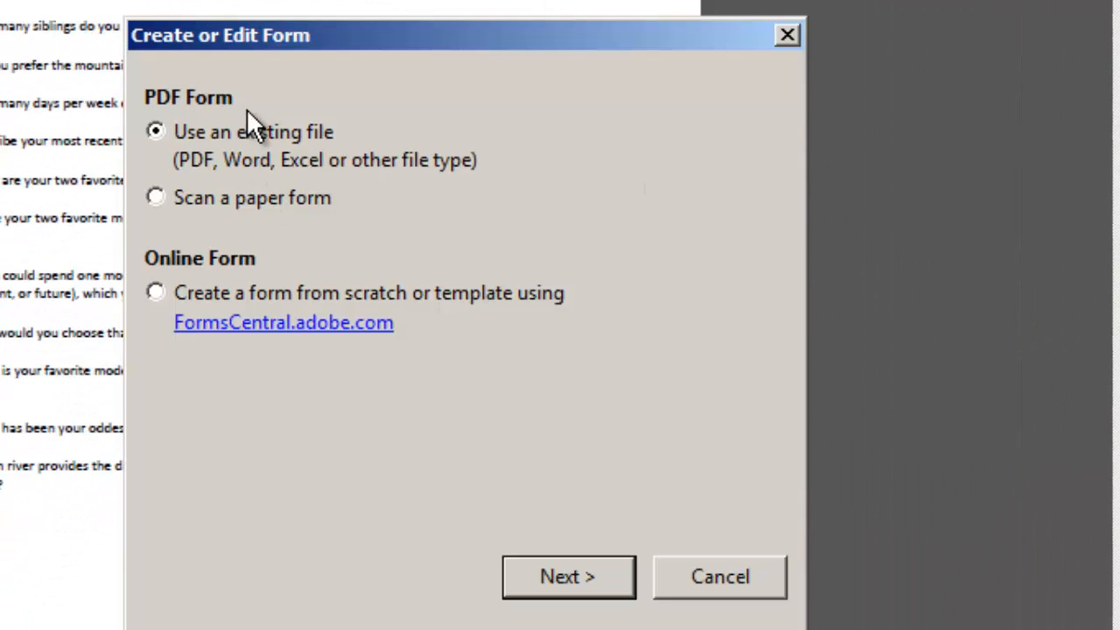
click(572, 586)
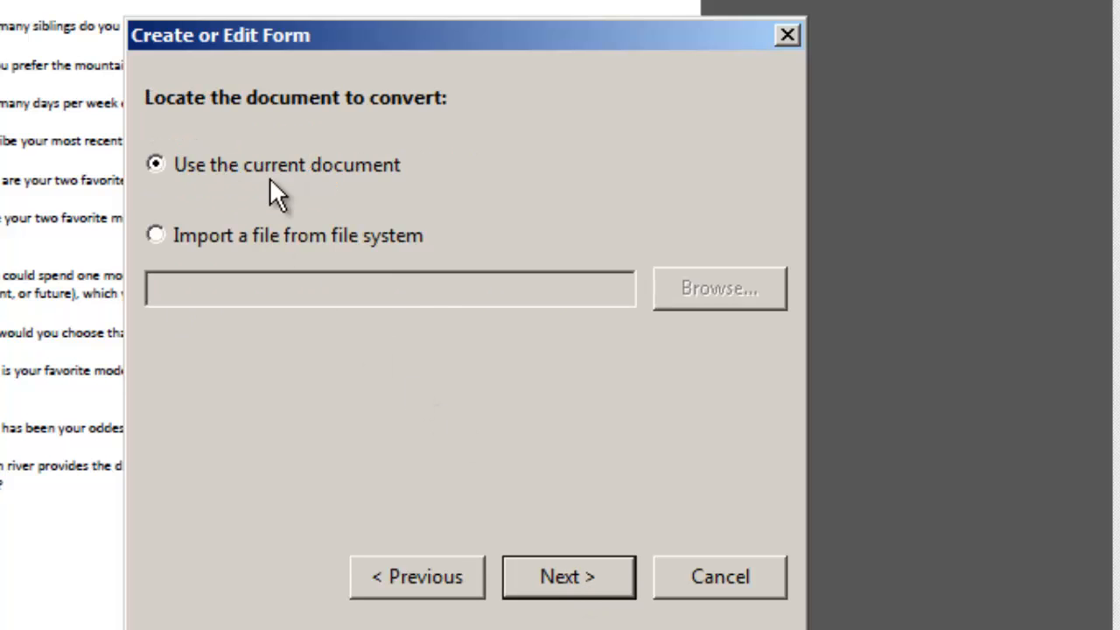
click(574, 577)
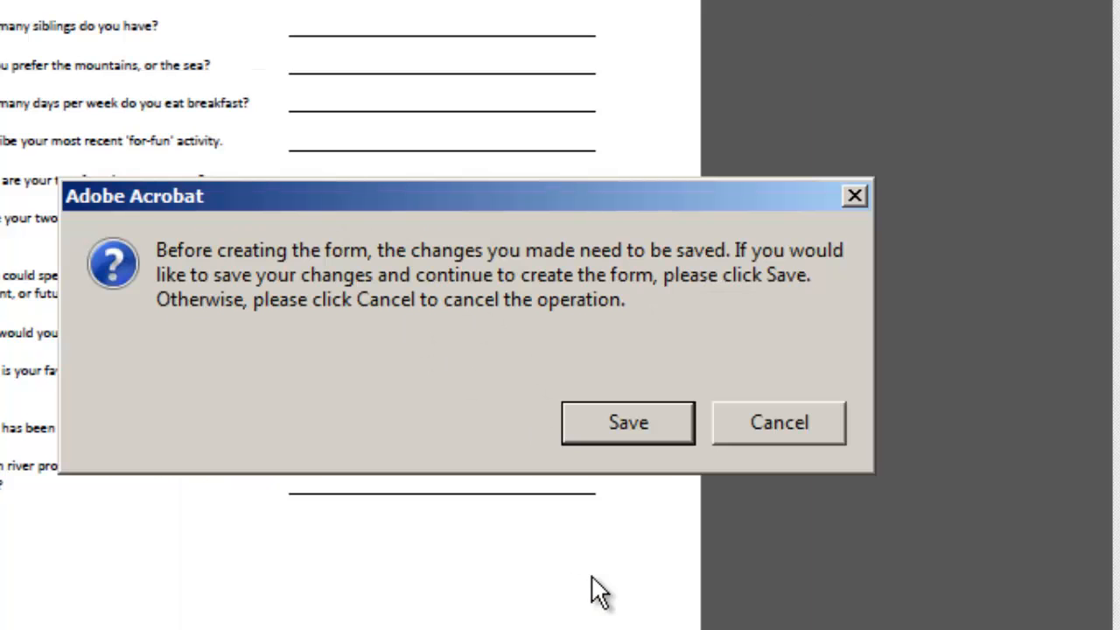
click(628, 429)
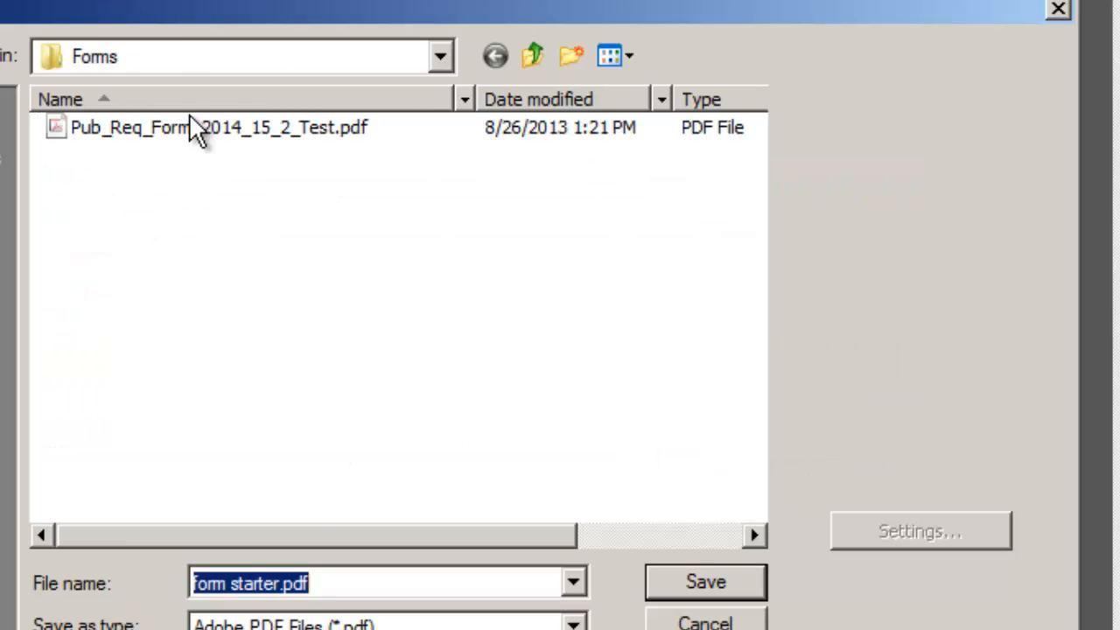
- Save the form in the Forms folder as Tell us about yourself.pdf and dismiss the form editing notice
click(276, 583)
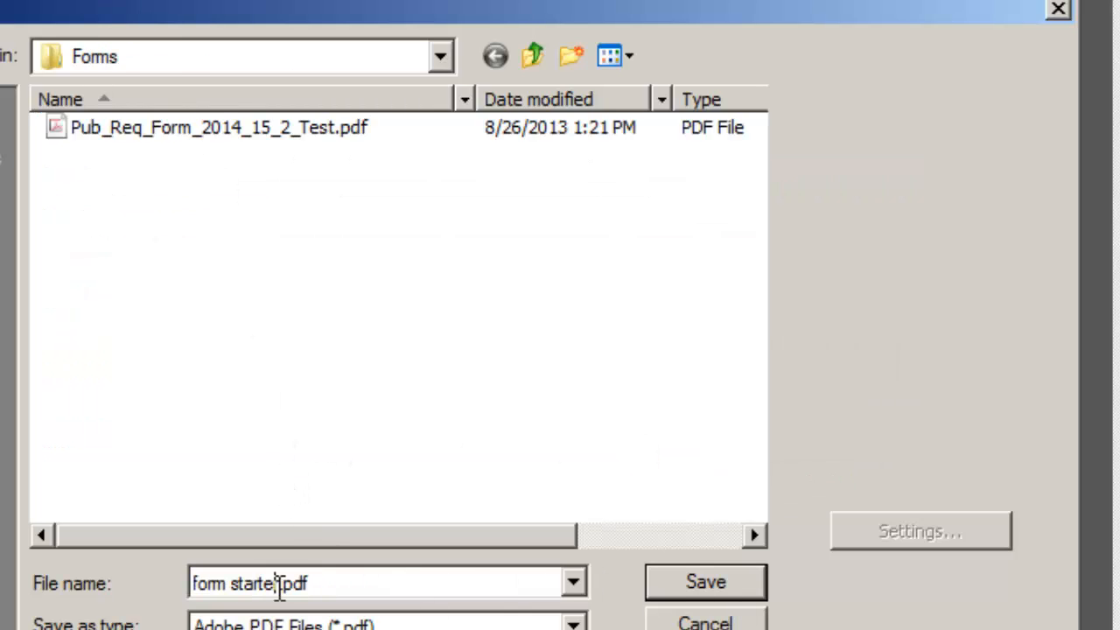
key(BackSpace)
key(BackSpace)
key(BackSpace)
key(BackSpace)
key(BackSpace)
key(BackSpace)
key(BackSpace)
key(BackSpace)
key(BackSpace)
key(BackSpace)
key(BackSpace)
key(BackSpace)
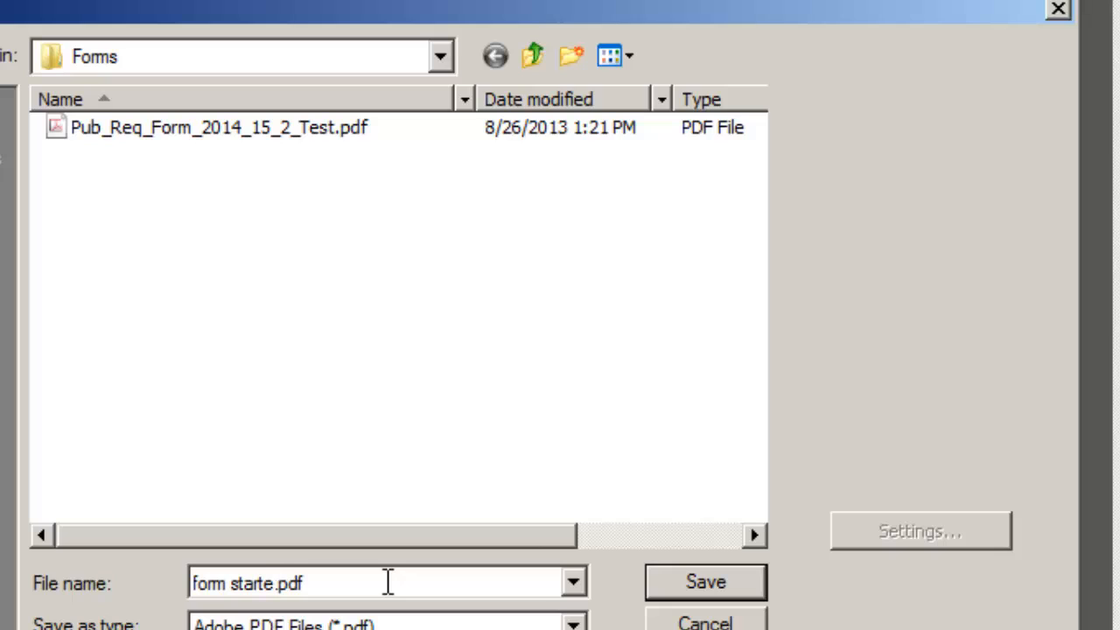
text(Tell us a)
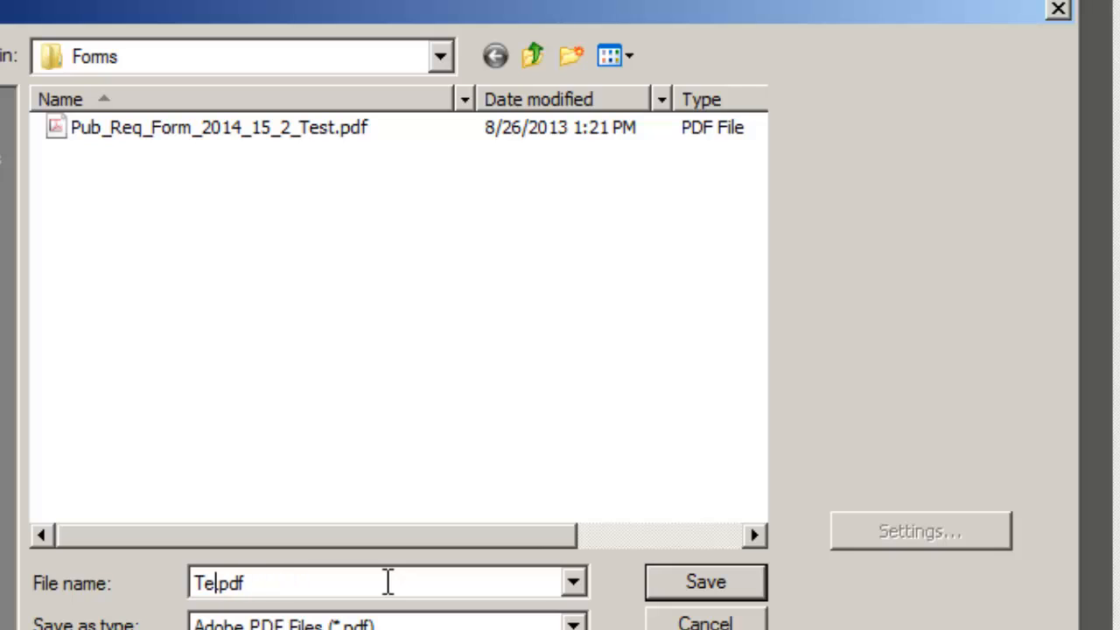
text(bout yourself)
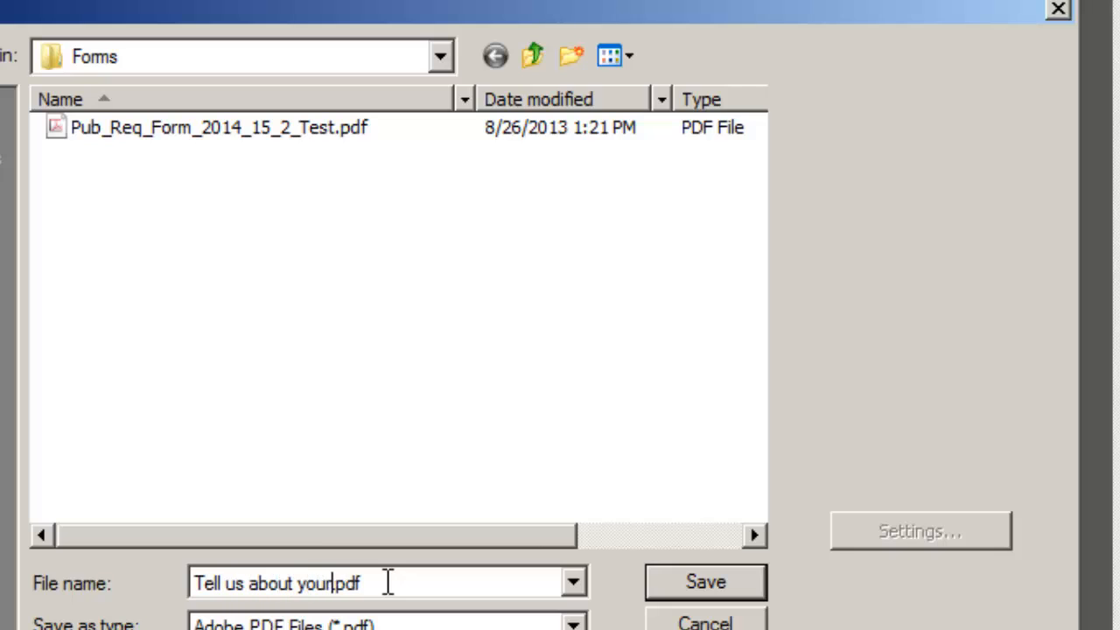
click(724, 584)
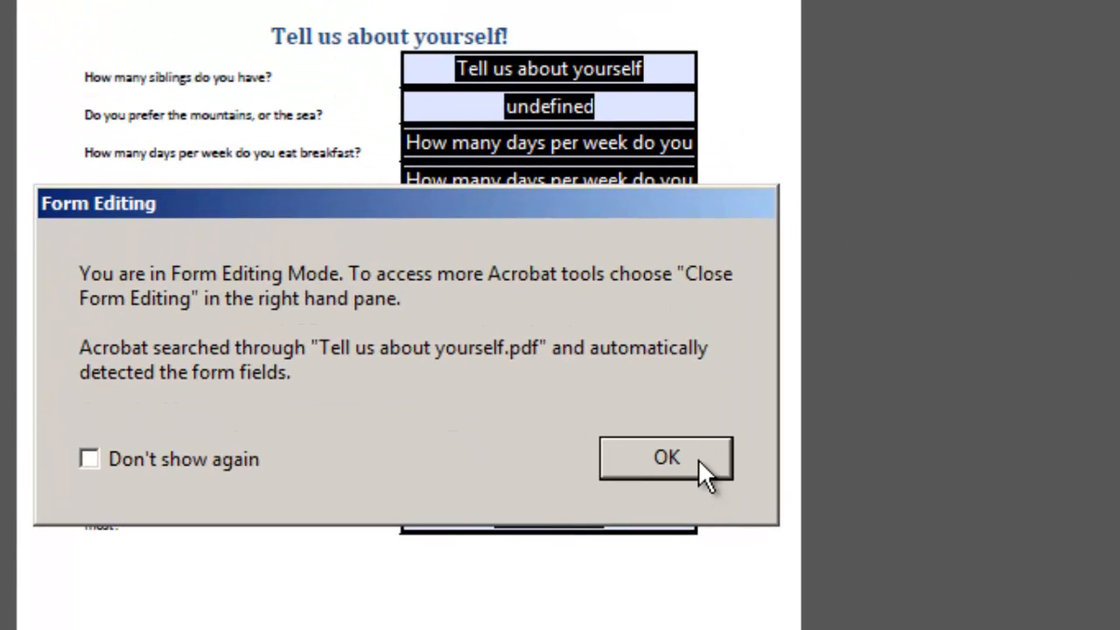
click(698, 459)
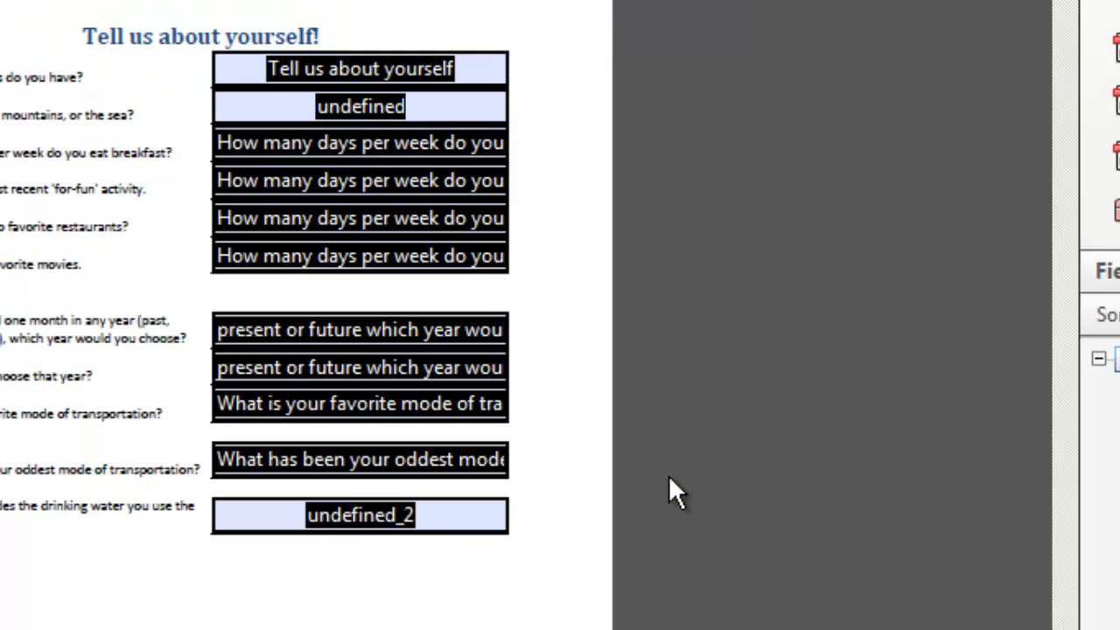
- Examine the automatically detected form fields and compare their names with the questions beside them
click(371, 144)
click(338, 74)
click(315, 368)
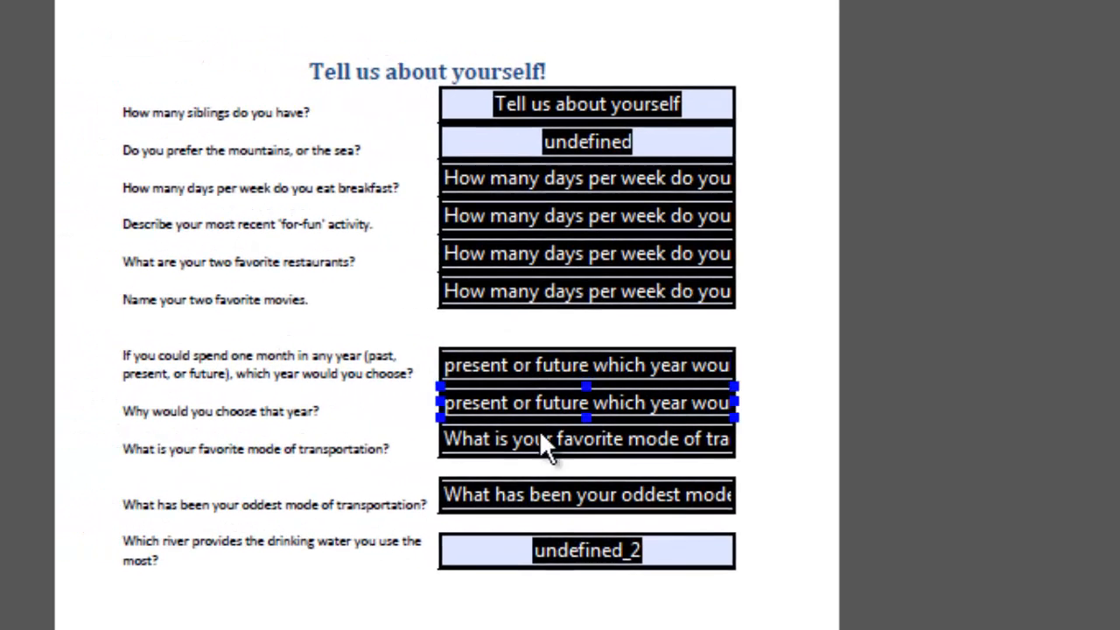
click(556, 551)
click(536, 292)
click(565, 109)
click(298, 75)
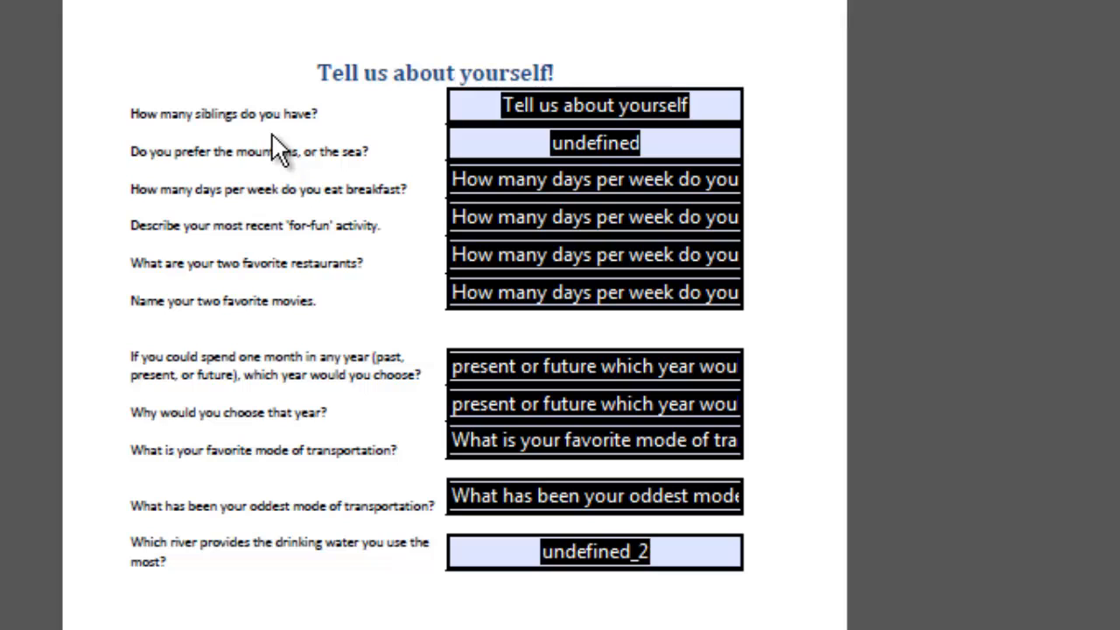
click(568, 133)
click(617, 73)
click(639, 142)
click(670, 103)
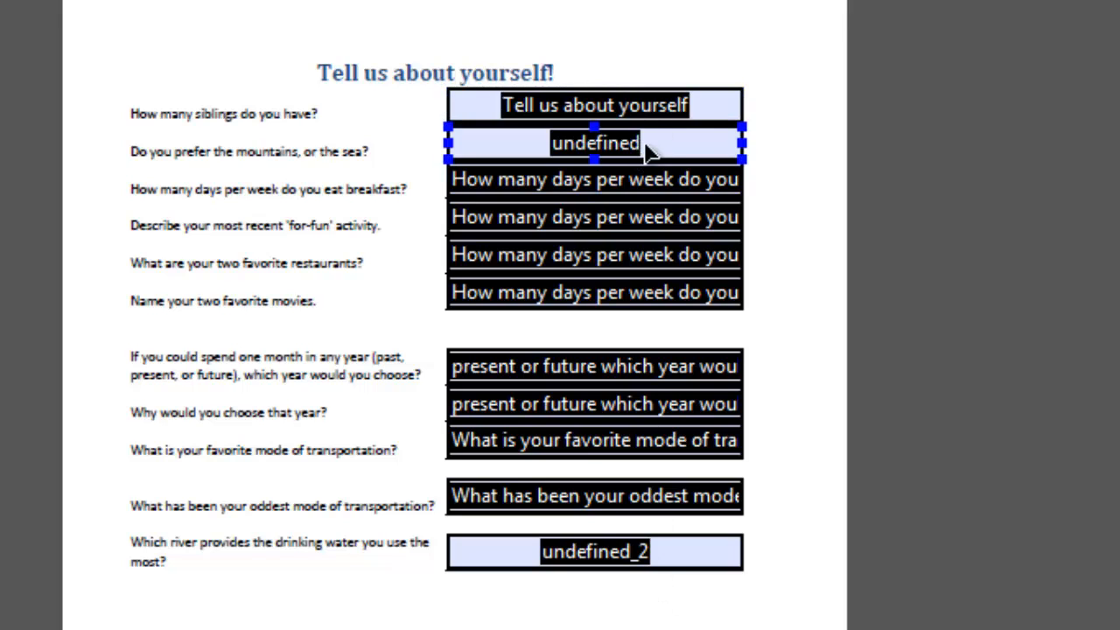
click(647, 553)
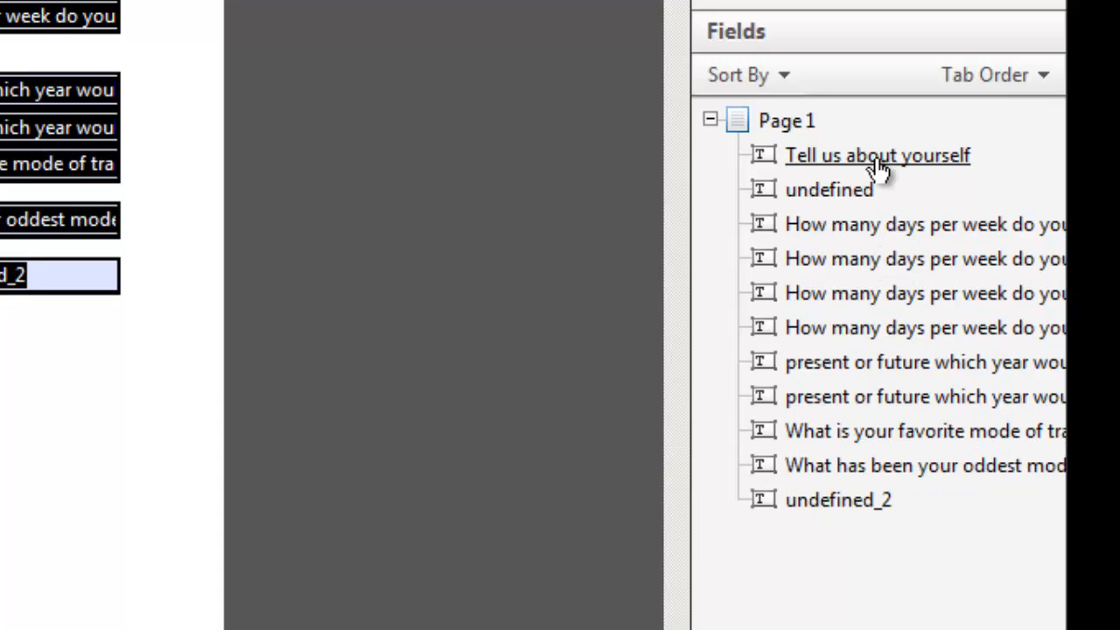
- Rename the field for the siblings question as num_siblings
click(797, 165)
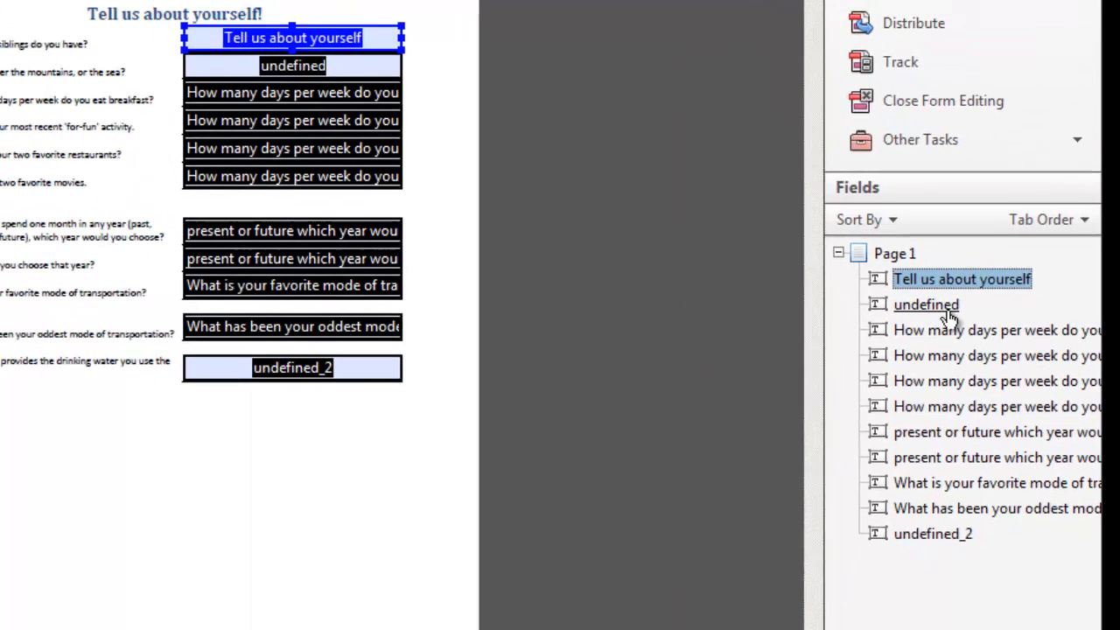
click(974, 291)
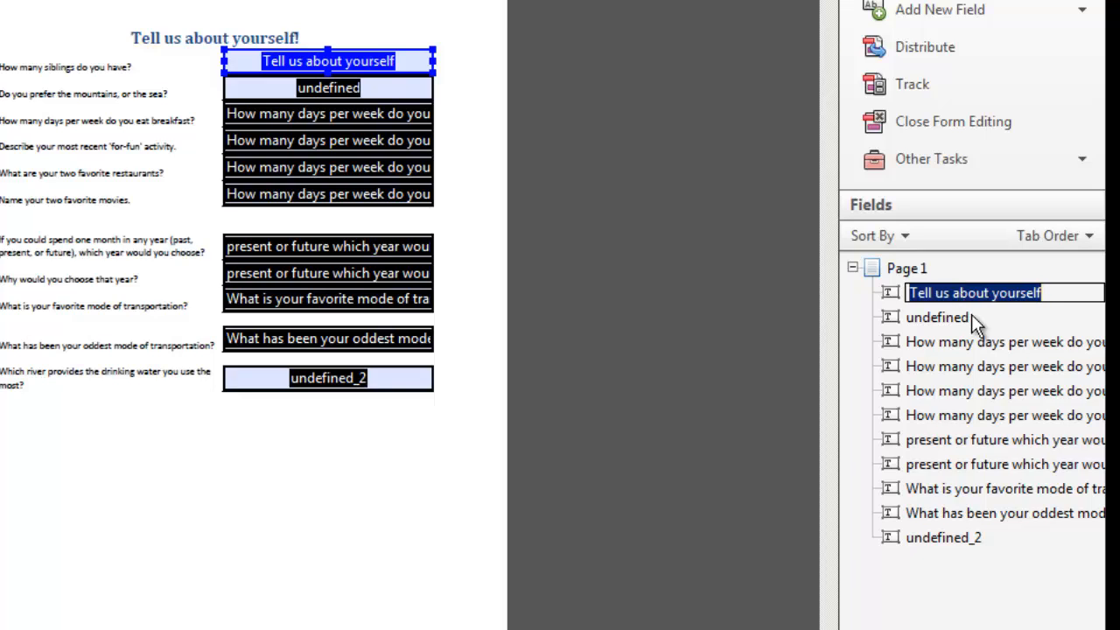
text(num_siblings)
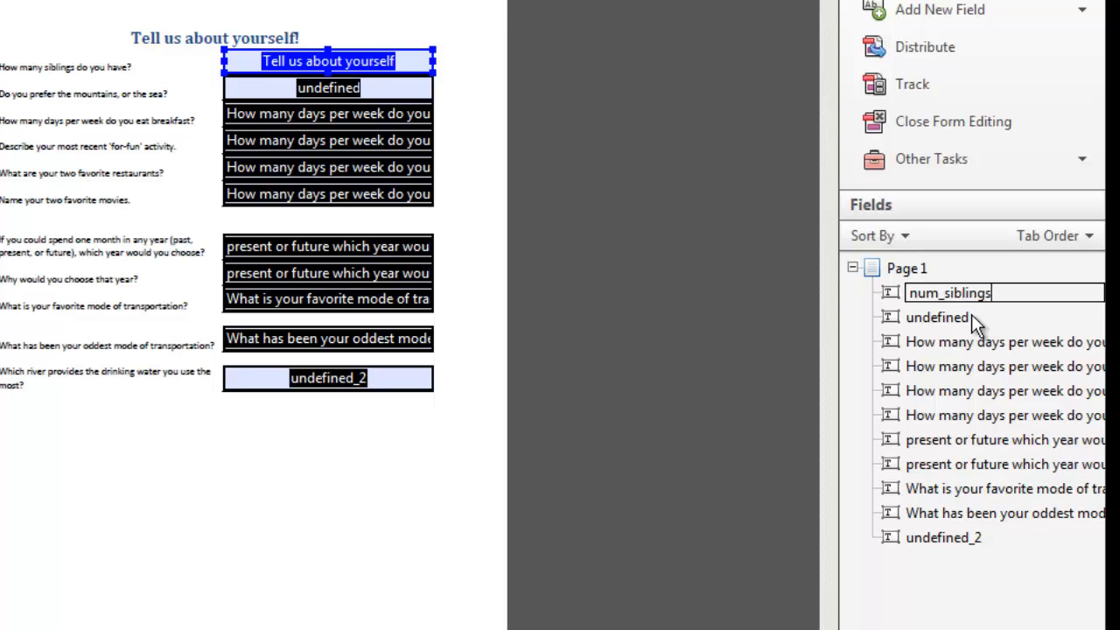
key(Tab)
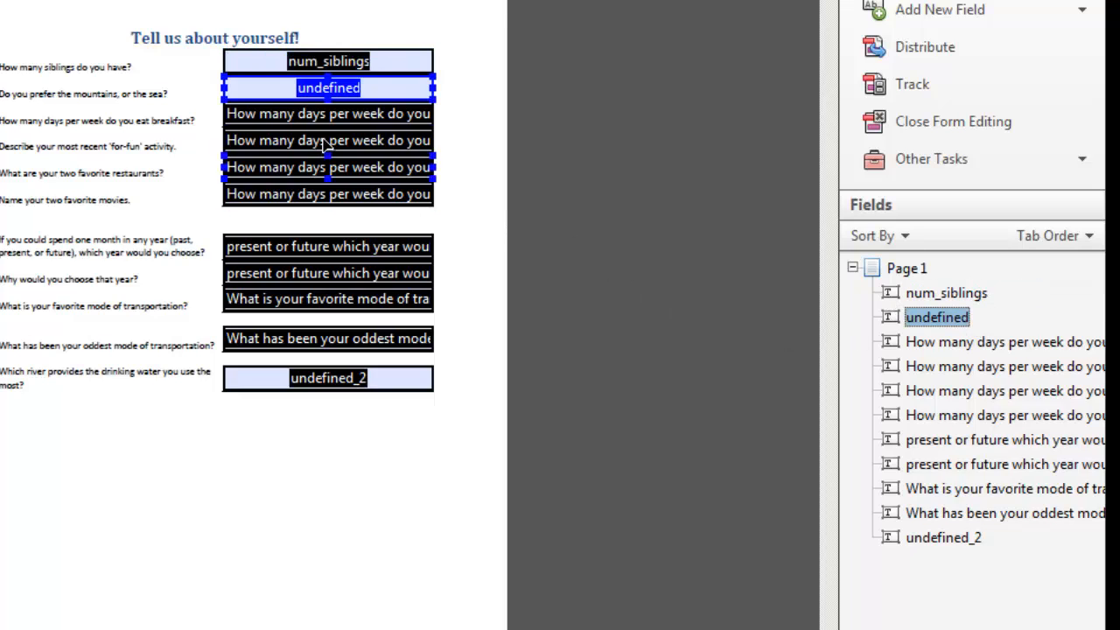
- Rename the field for the mountains or sea question as mountains_sea
click(949, 315)
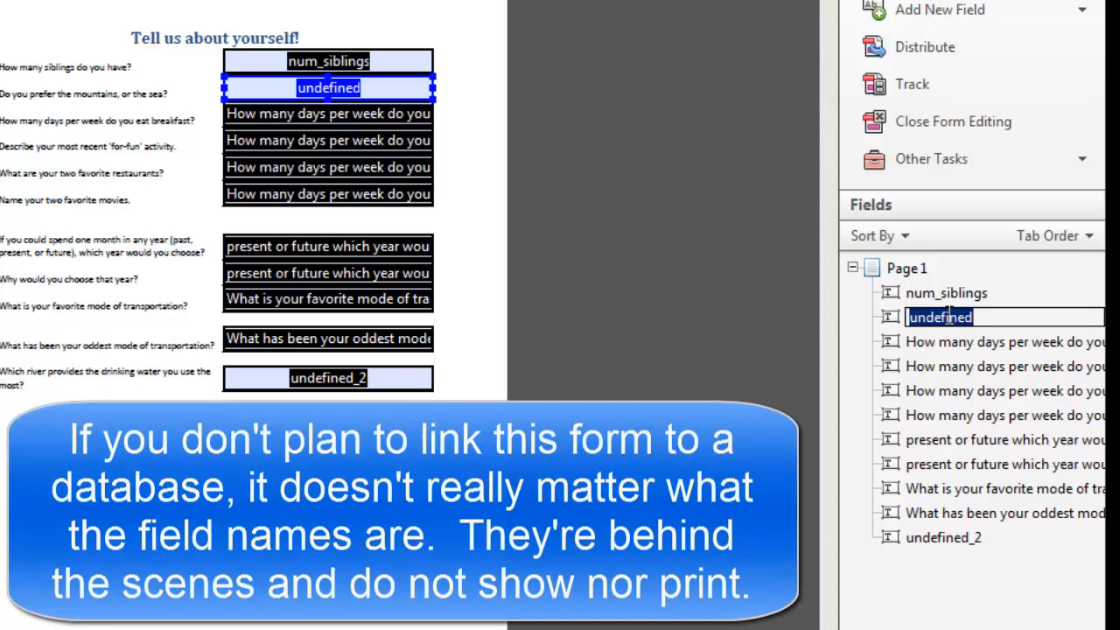
text(mountai)
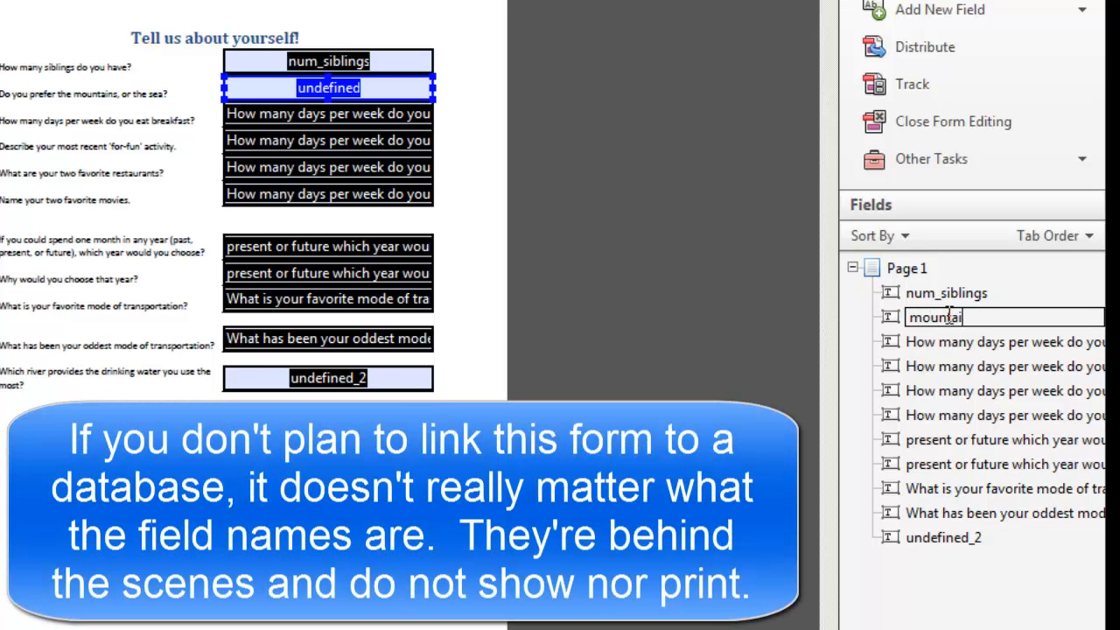
text(ns_sea)
key(Return)
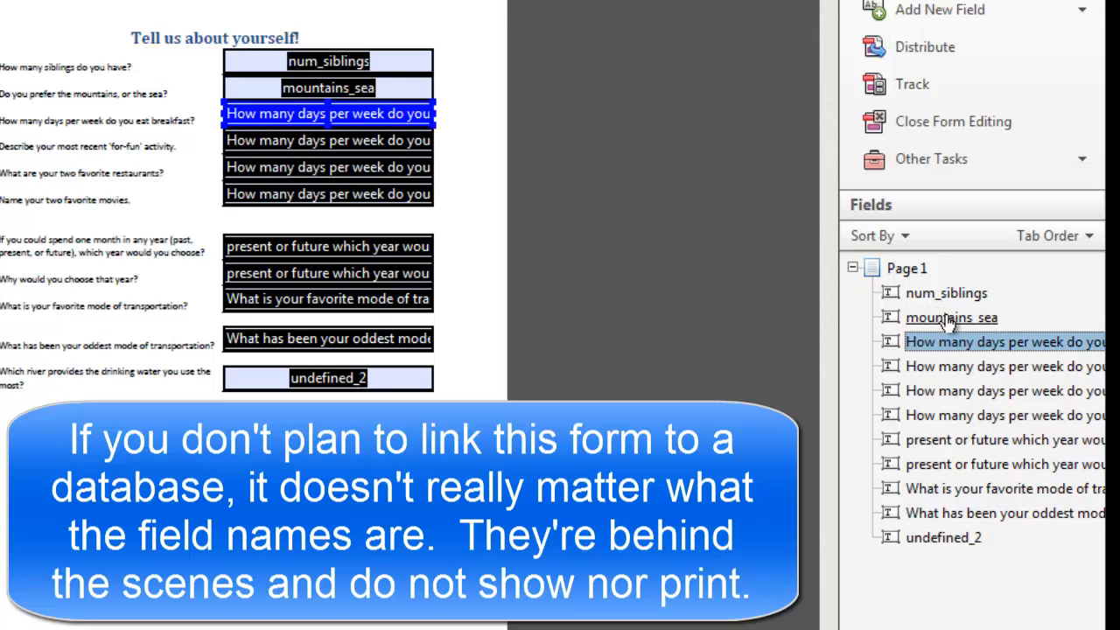
- Rename the field for the weekly breakfast question as breakfast_days and the drinking water river question's field as water
key(F2)
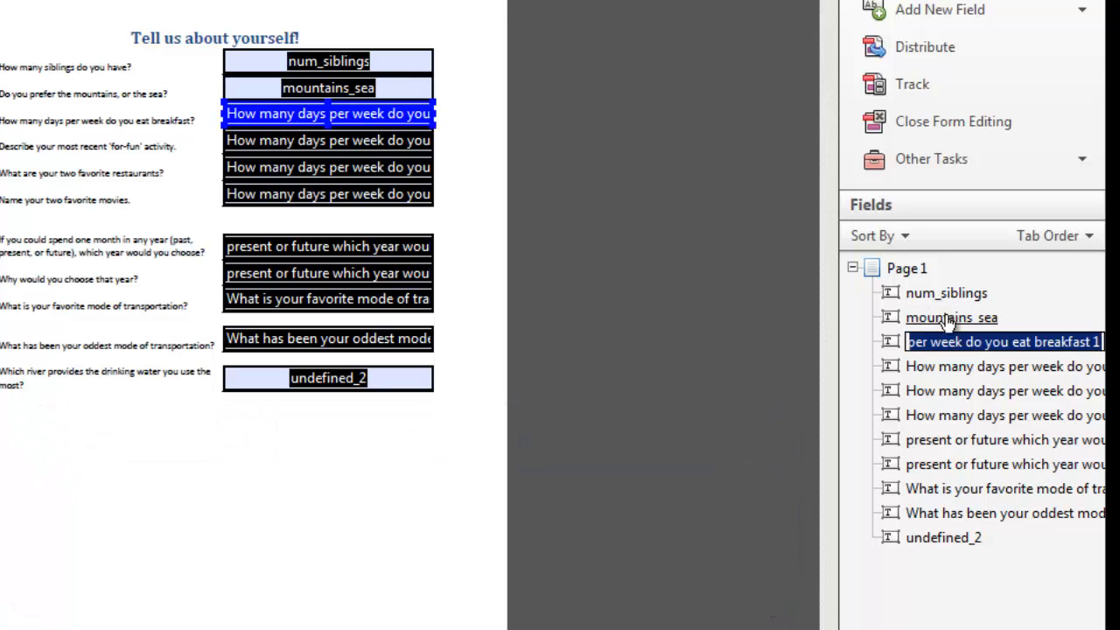
text(breakfast)
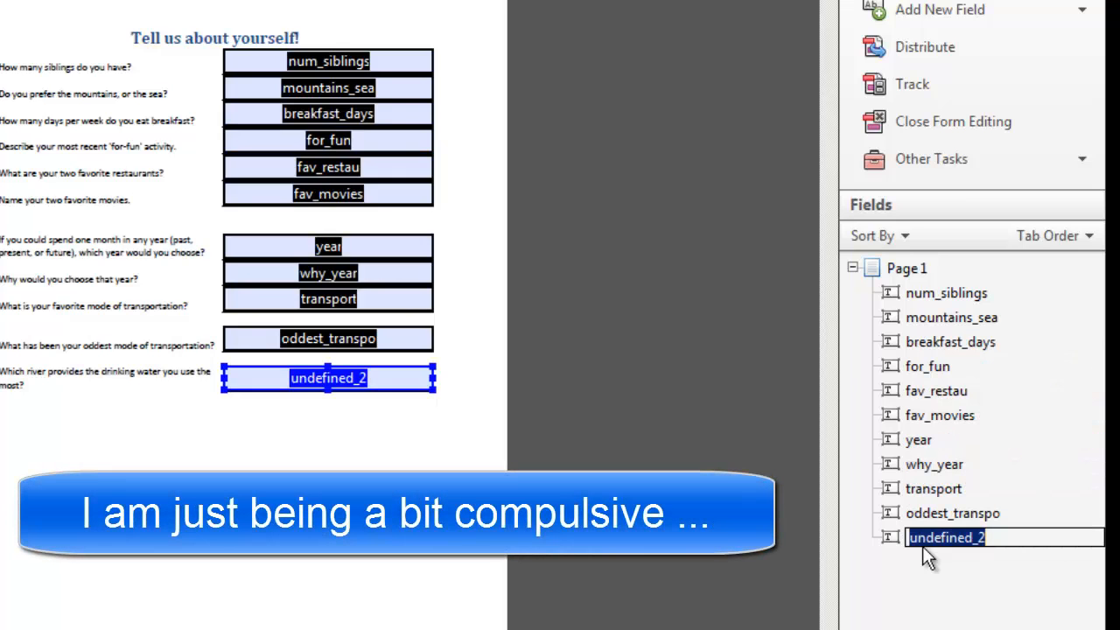
text(w)
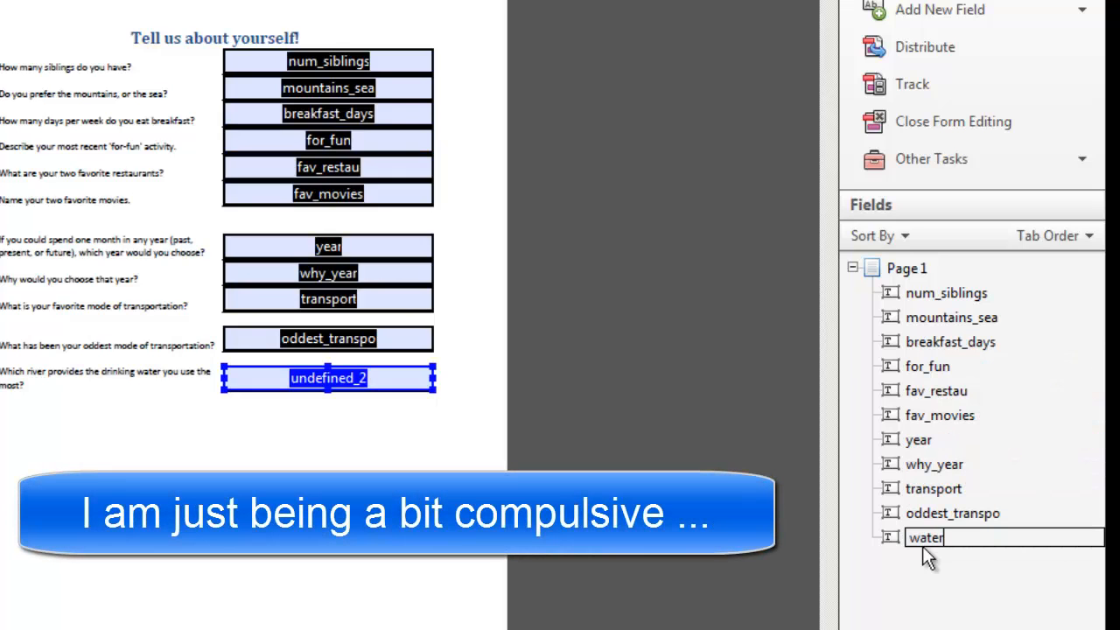
text(ater)
key(Return)
key(Up)
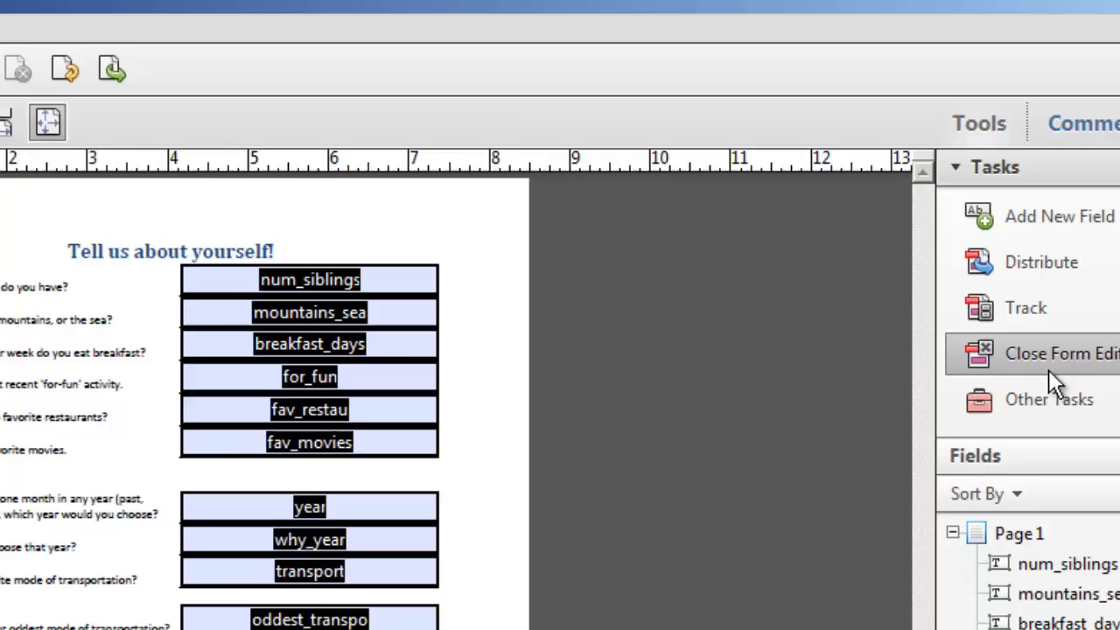
- Close form editing and activate the answer field of the siblings question for filling in
click(905, 399)
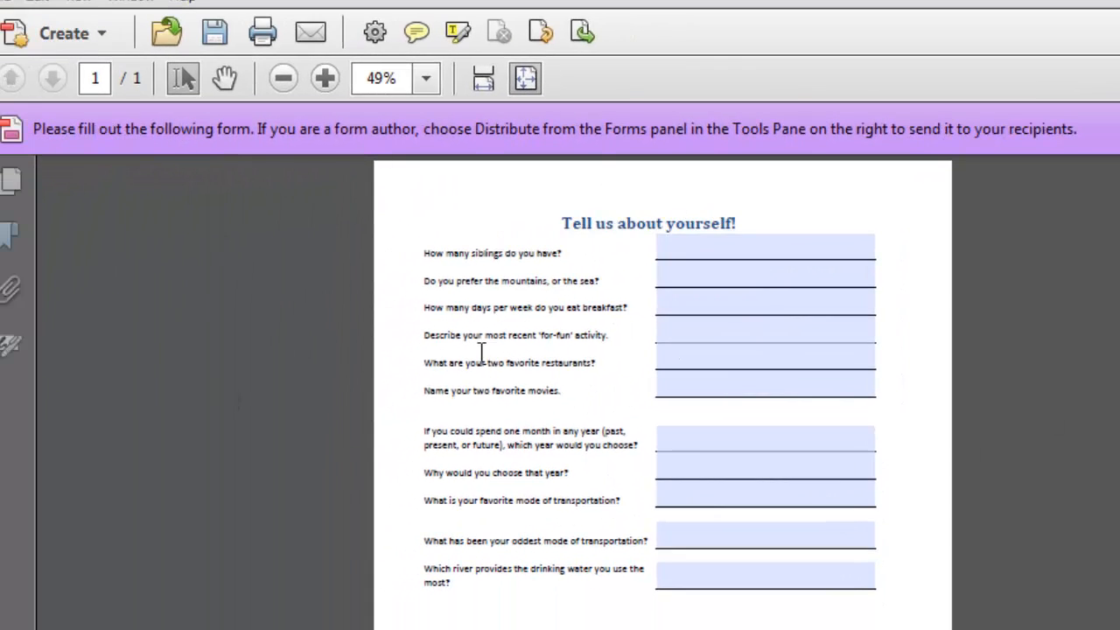
click(668, 248)
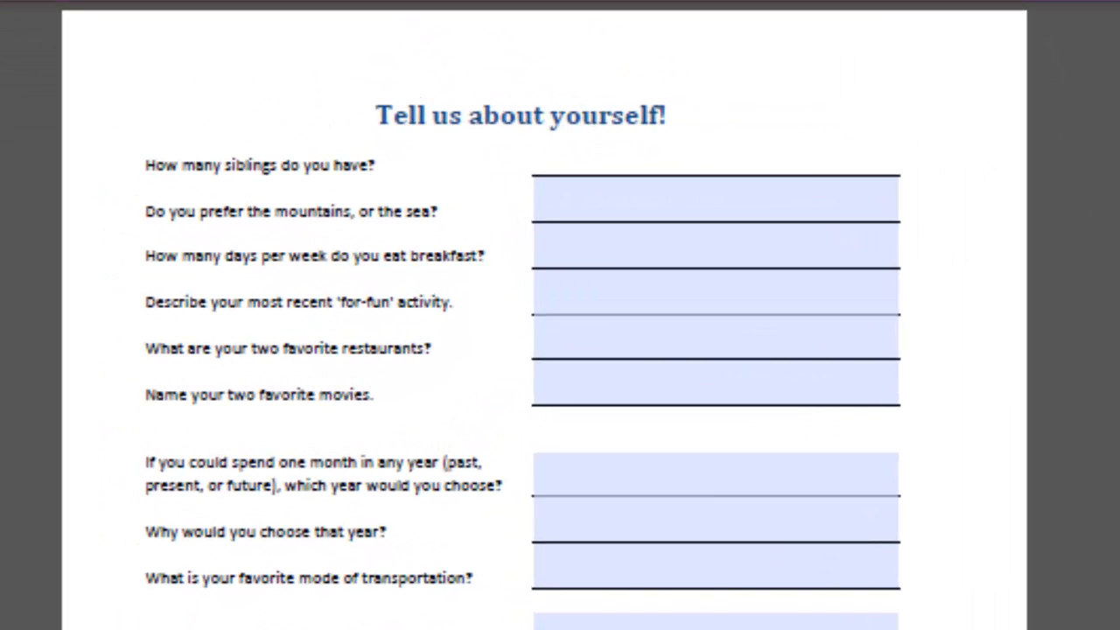
- Answer the siblings question with 9, the mountains or sea question with sea, and the weekly breakfast question with 7
click(287, 1)
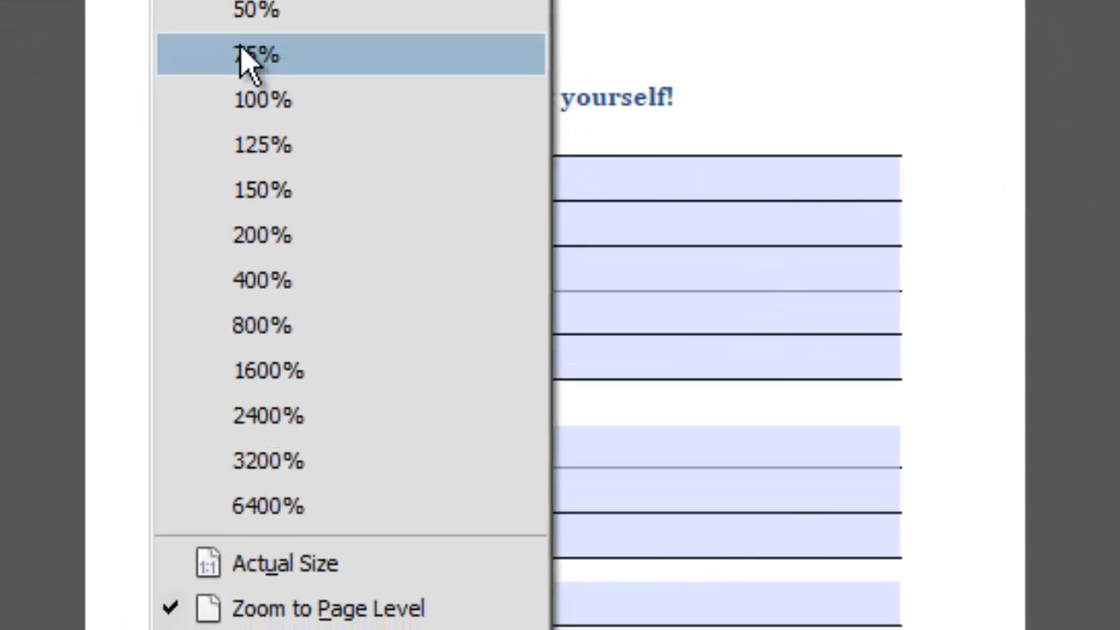
click(252, 56)
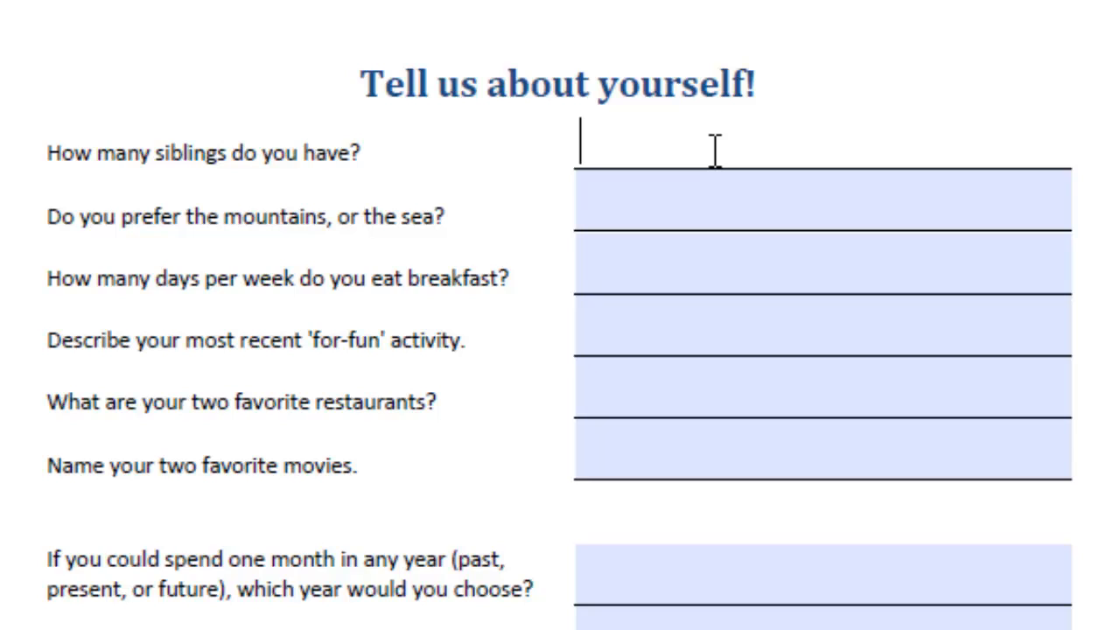
text(9)
key(Tab)
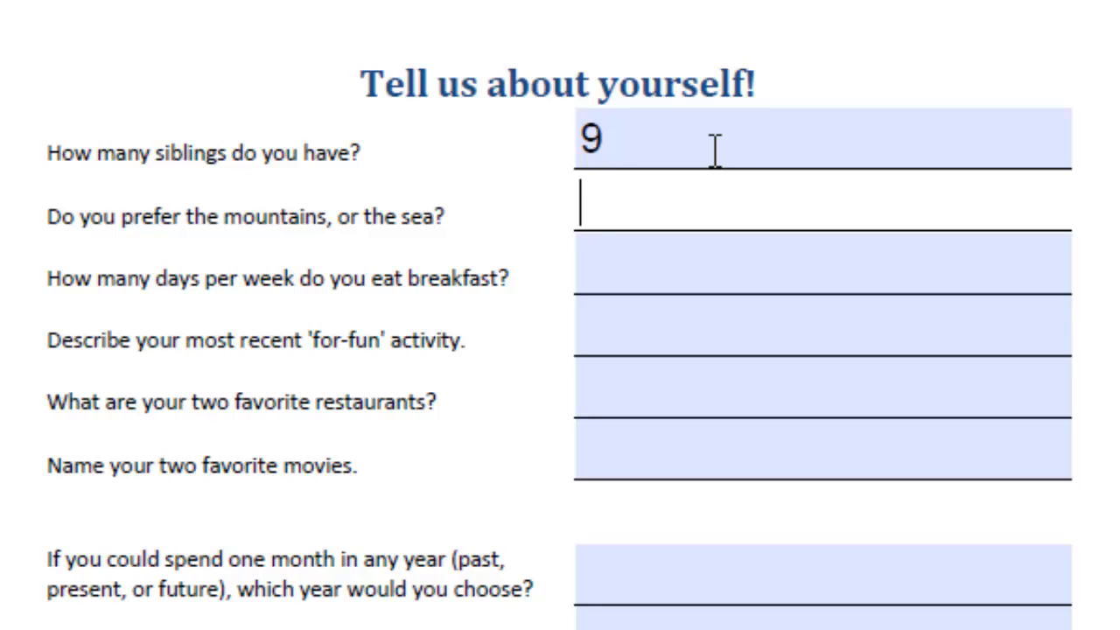
text(sea)
key(Tab)
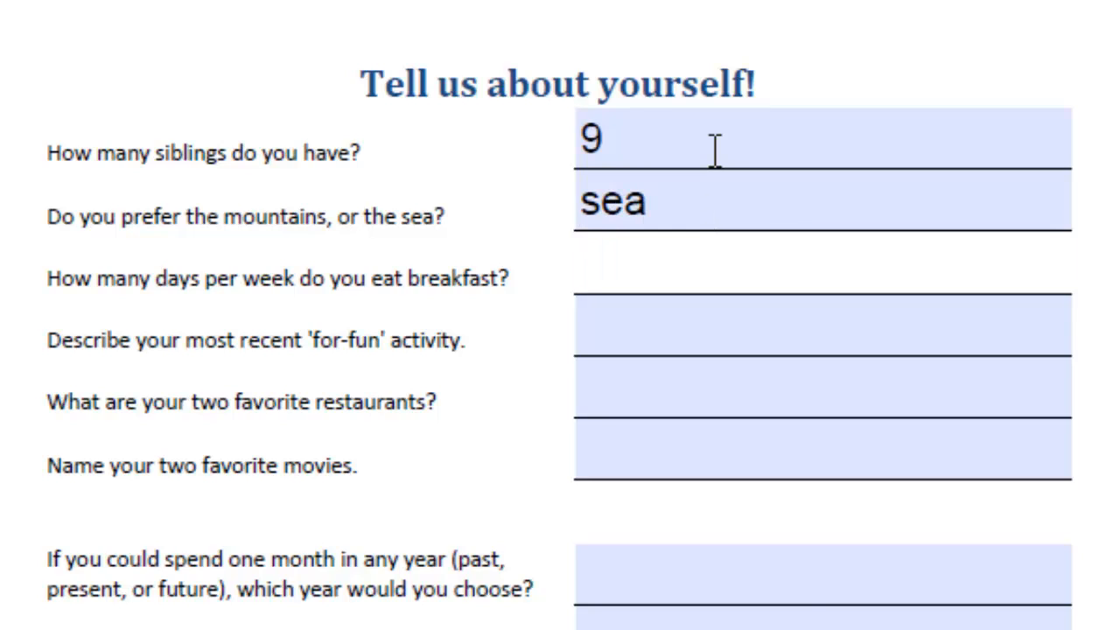
text(7)
key(Tab)
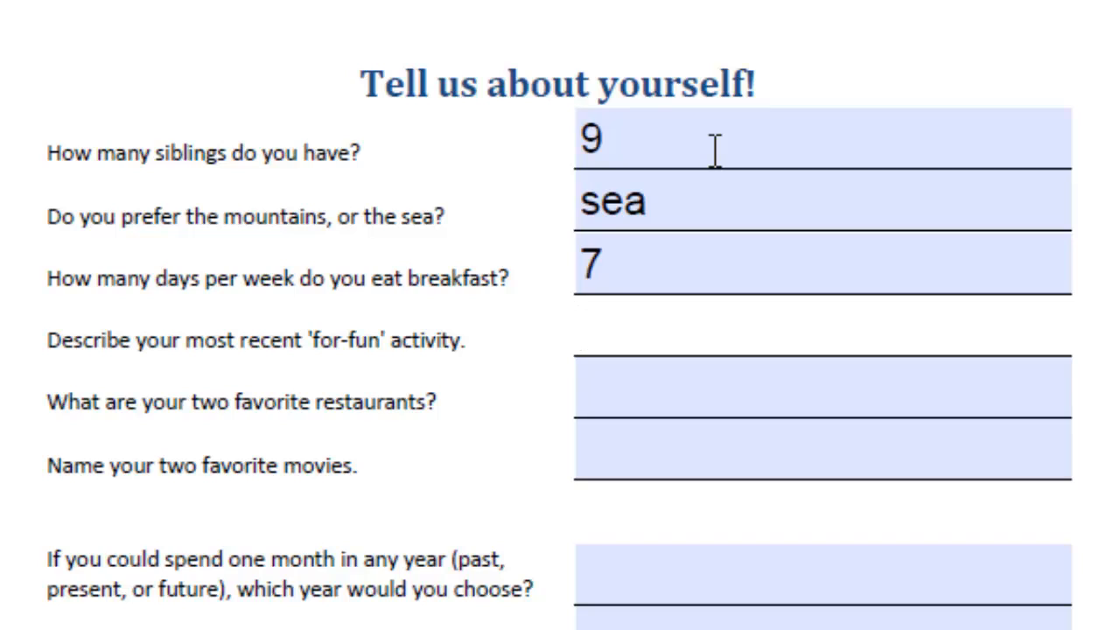
- Answer the 'for-fun' activity question with "picking out socks" and the favorite restaurants question with "Chez Panisse, McDonald's"
text(picking out socks)
key(Tab)
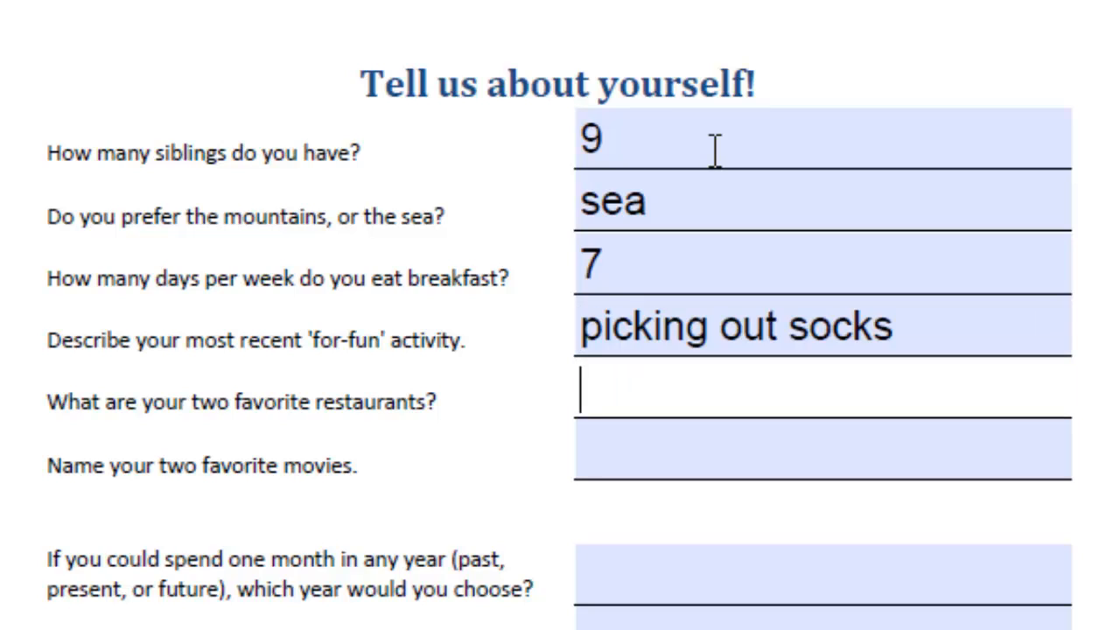
text(Che)
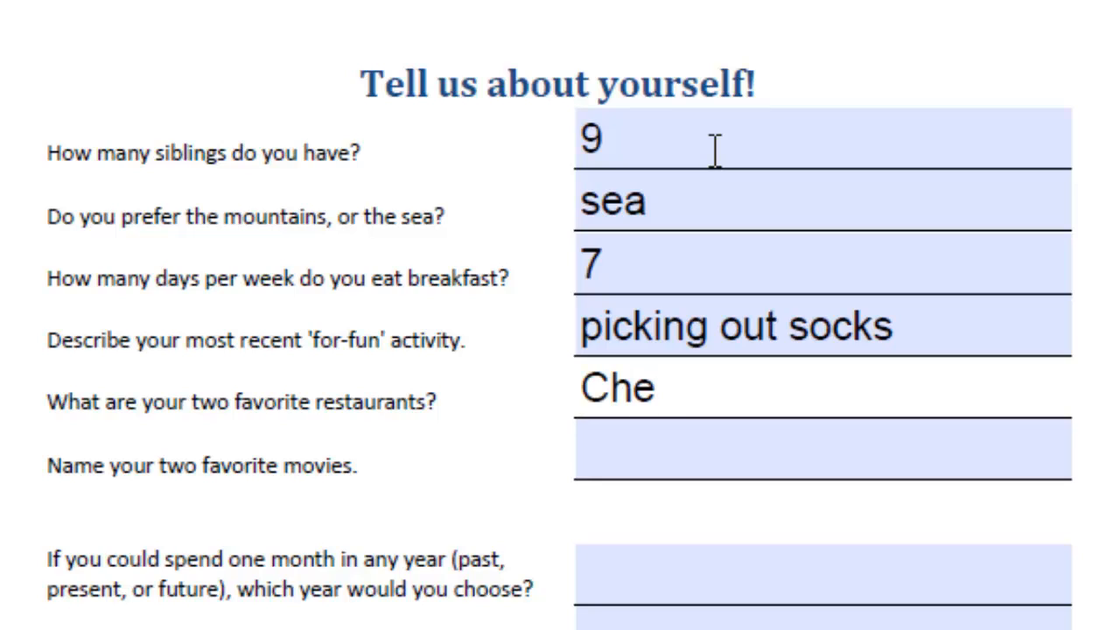
text(z Panisse, mc)
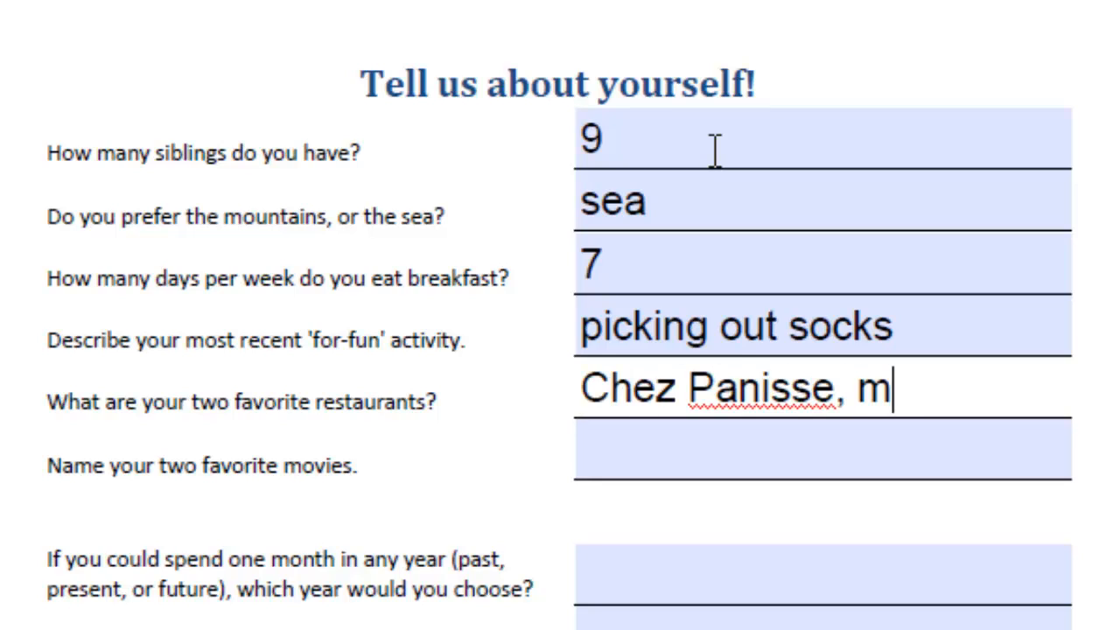
key(BackSpace)
key(BackSpace)
text(Mc)
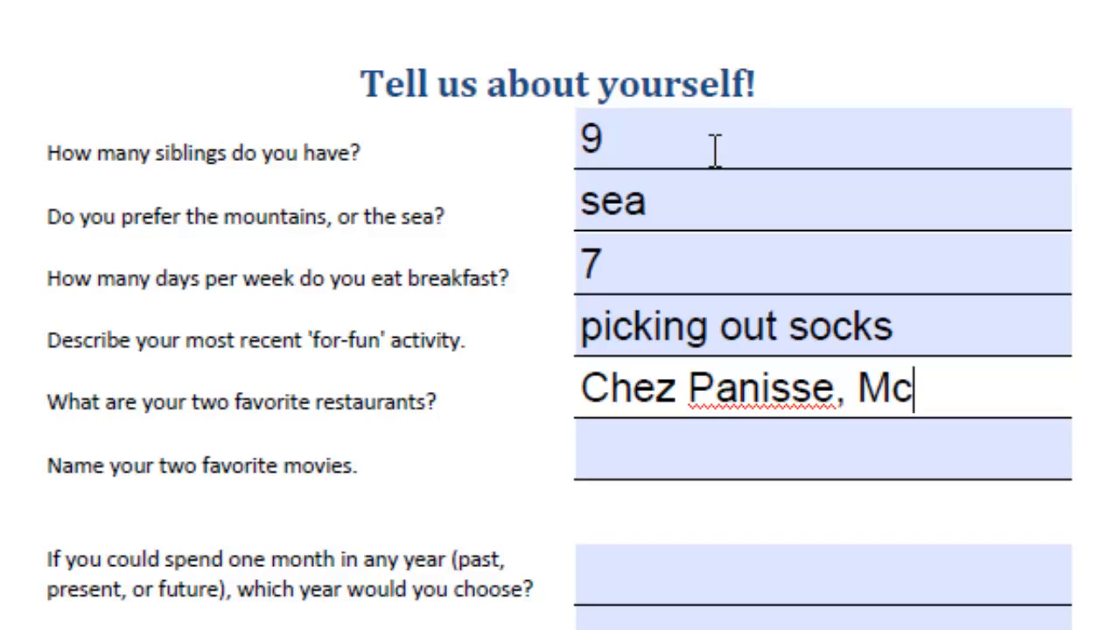
text(Donald's)
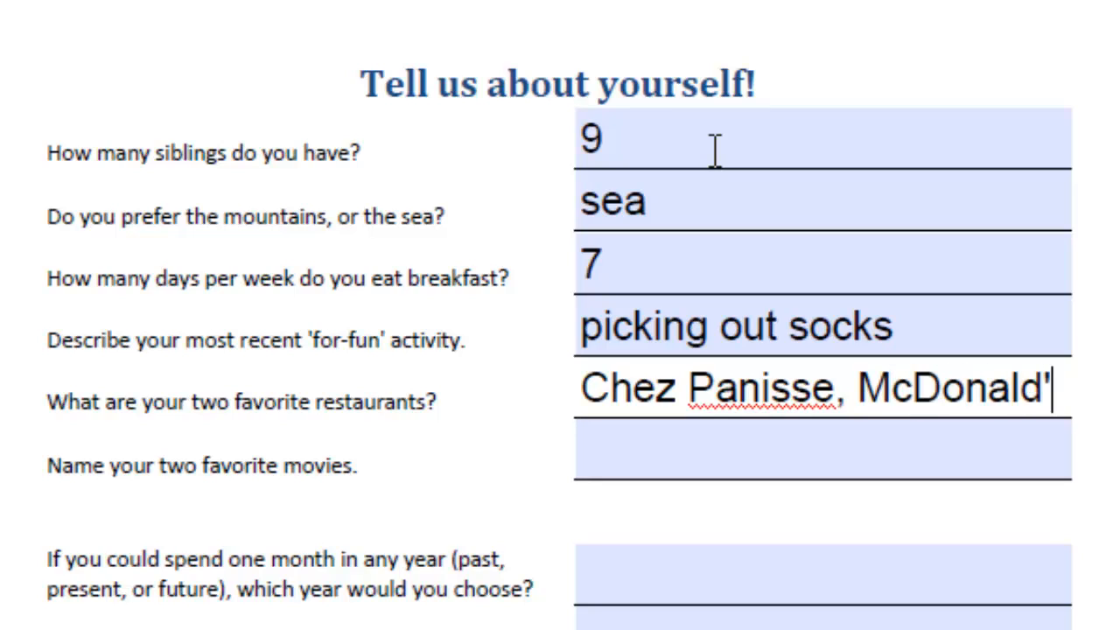
key(Tab)
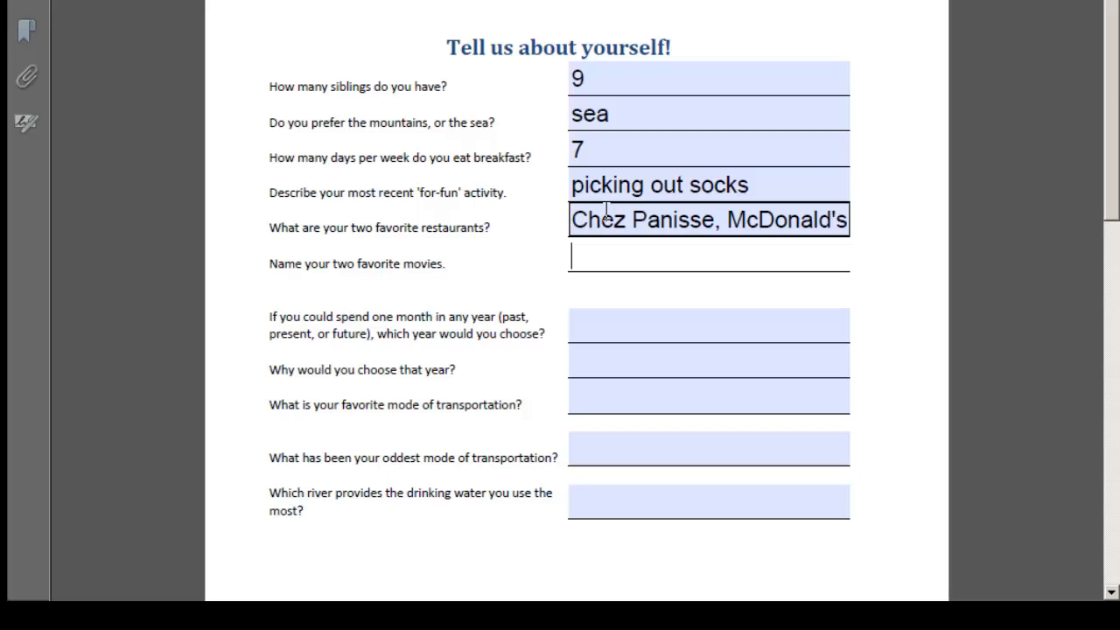
click(620, 274)
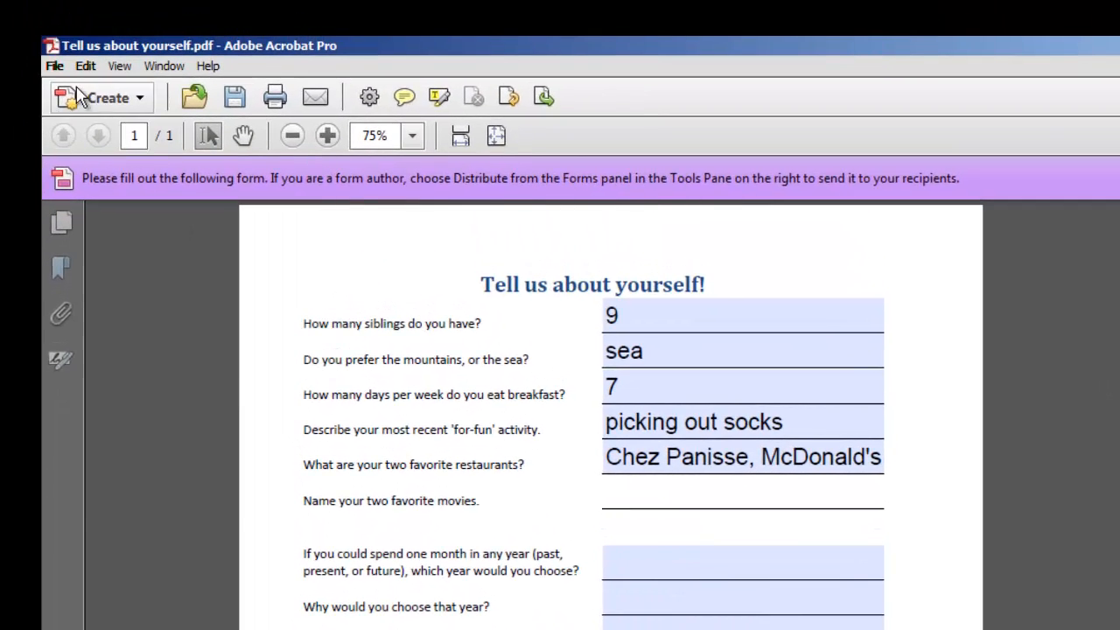
- Save the partly filled form to the Desktop as Tell us about yourself.pdf and reopen it from there
click(55, 66)
click(77, 156)
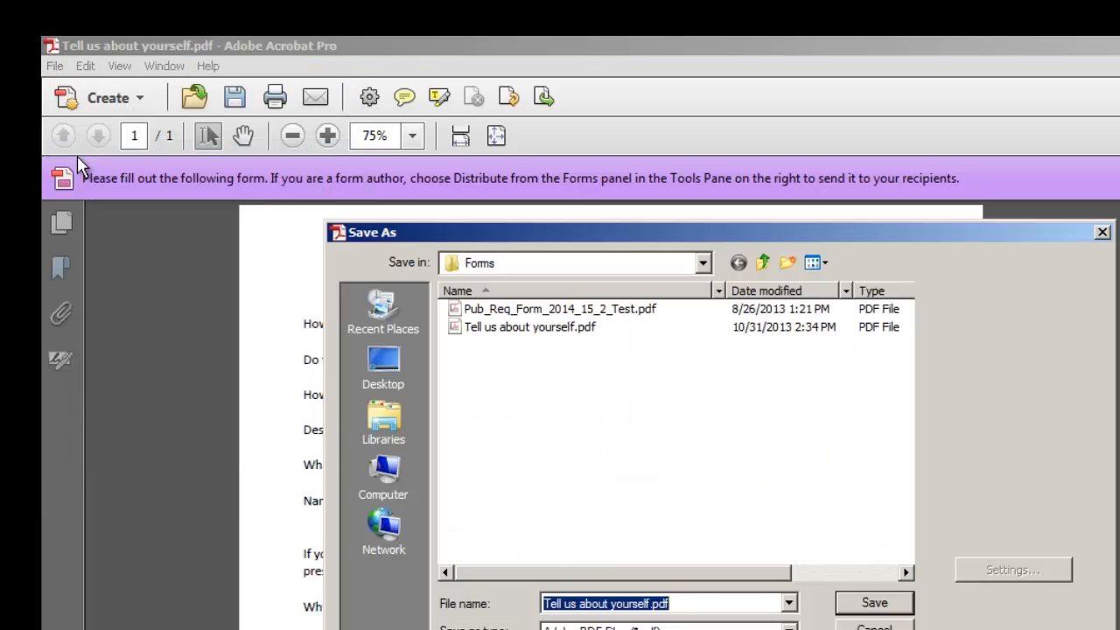
click(593, 260)
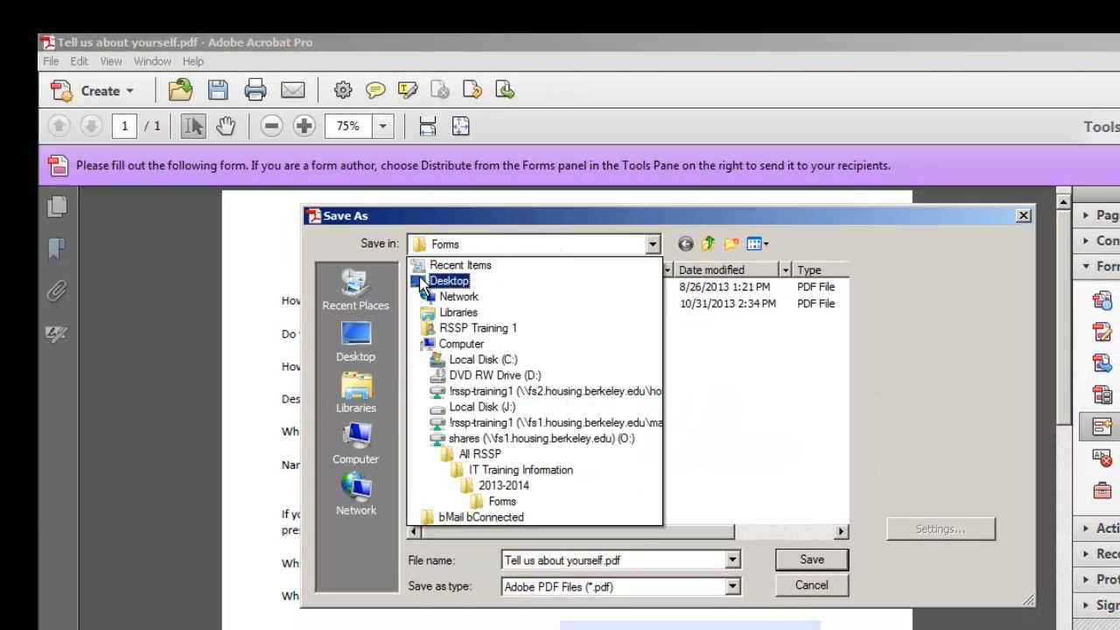
click(450, 281)
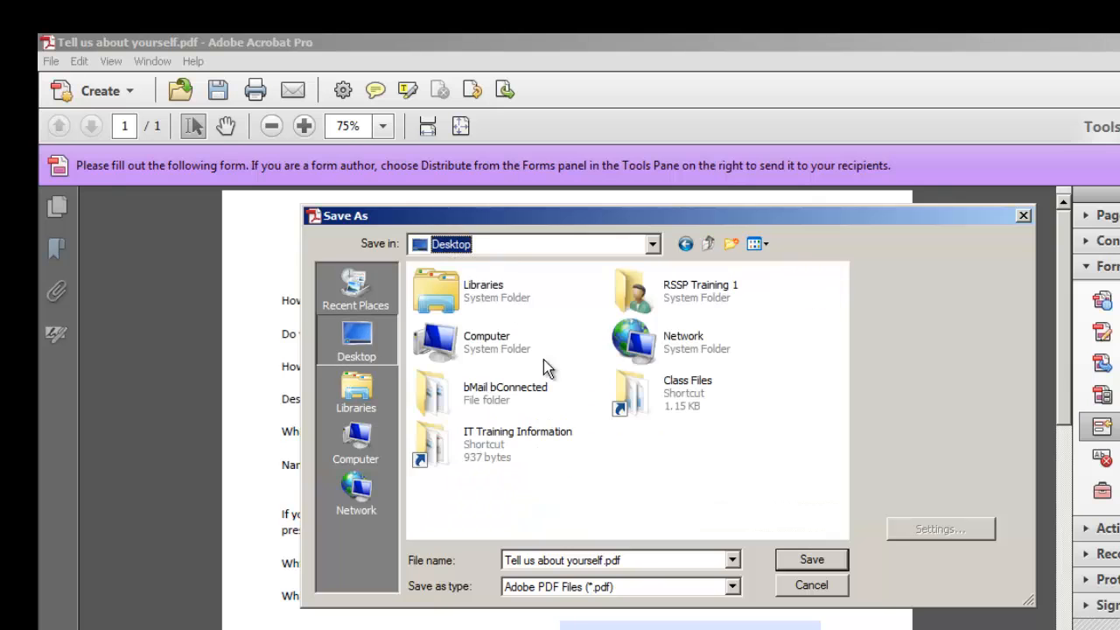
click(813, 563)
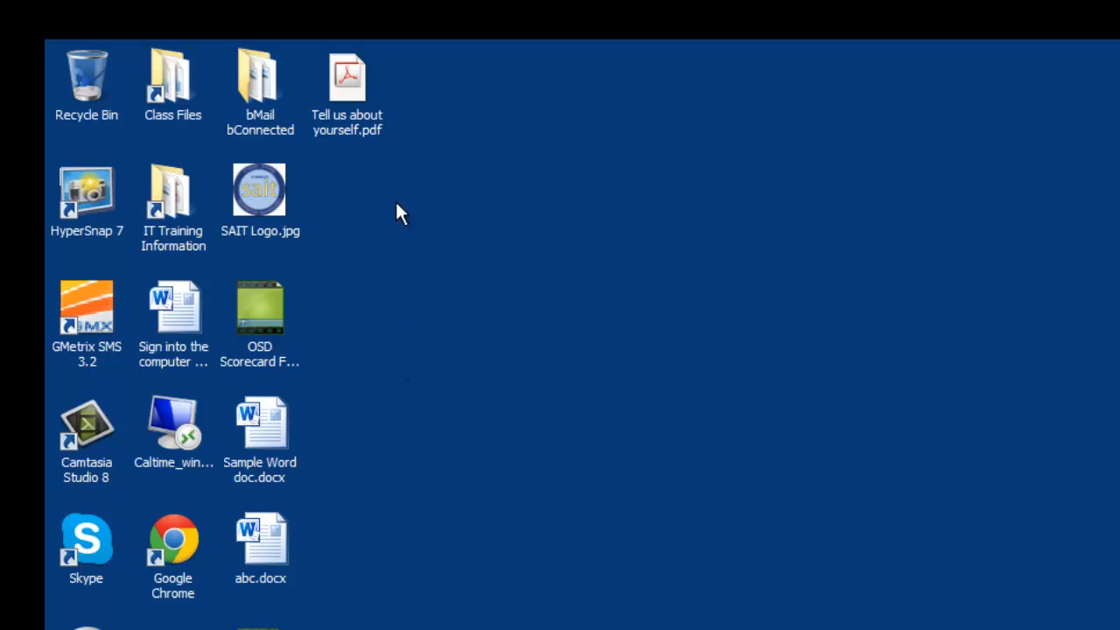
double_click(354, 77)
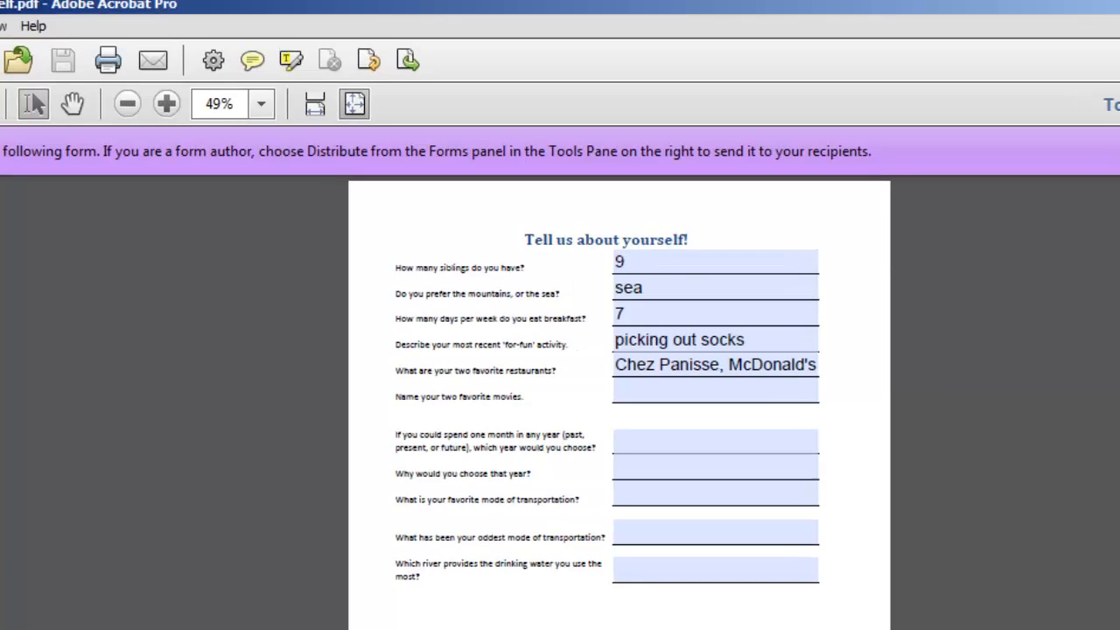
- Start saving the form as a Reader Extended PDF with additional features enabled
click(70, 123)
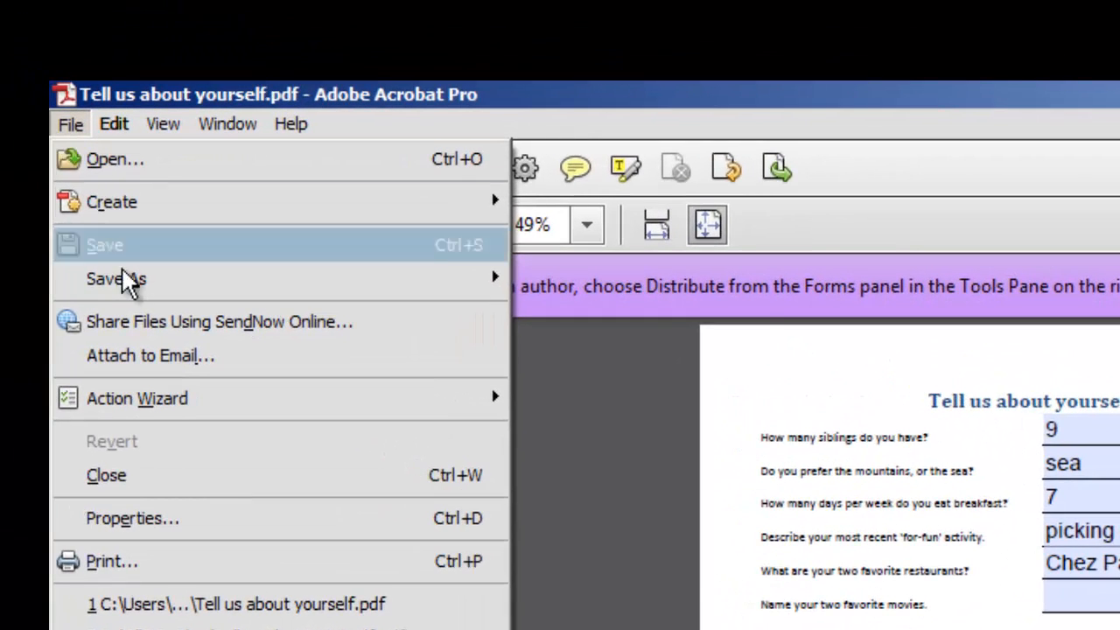
mouse_move(132, 291)
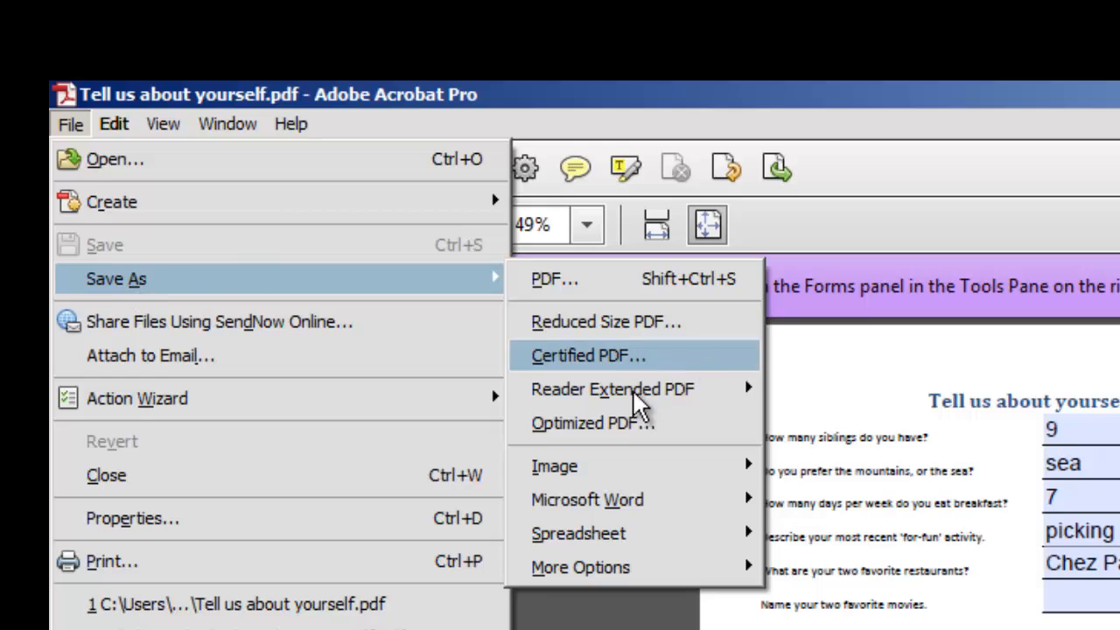
mouse_move(640, 409)
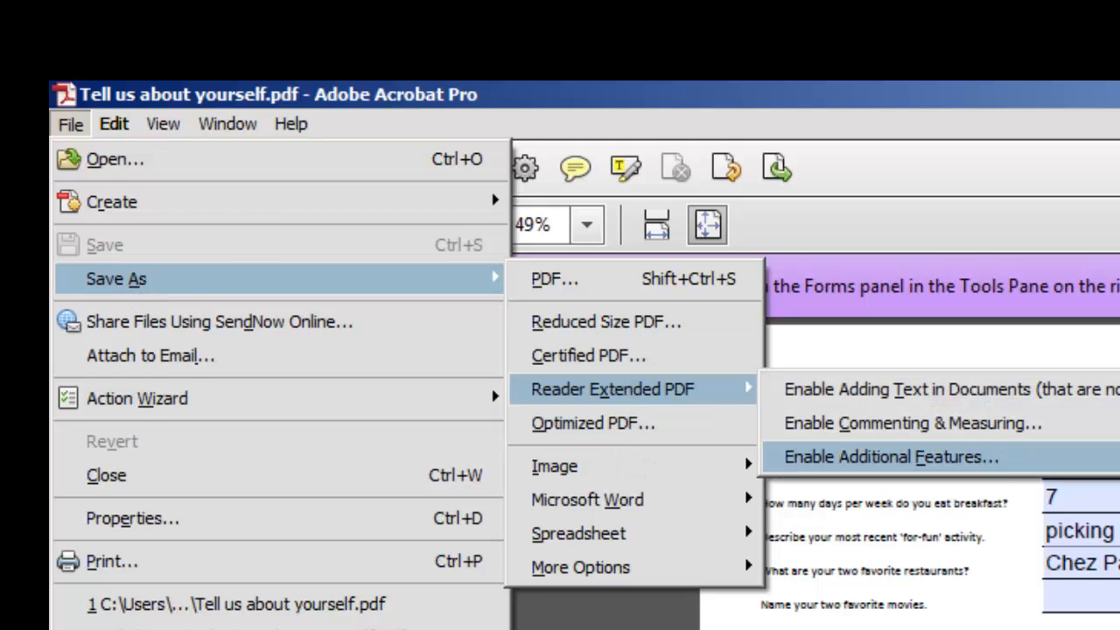
click(1042, 455)
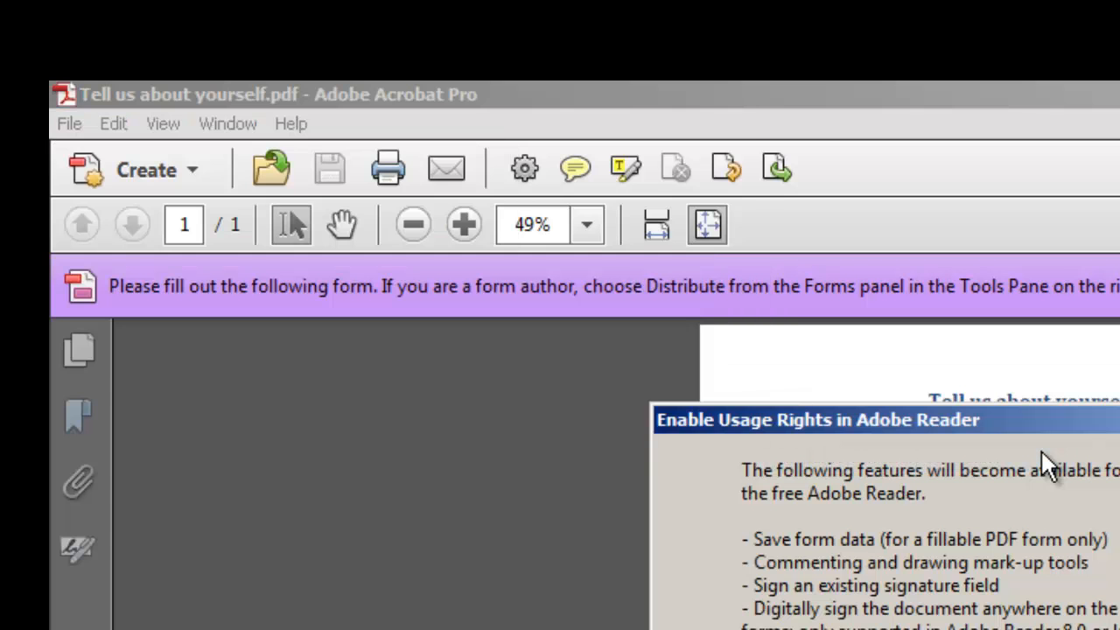